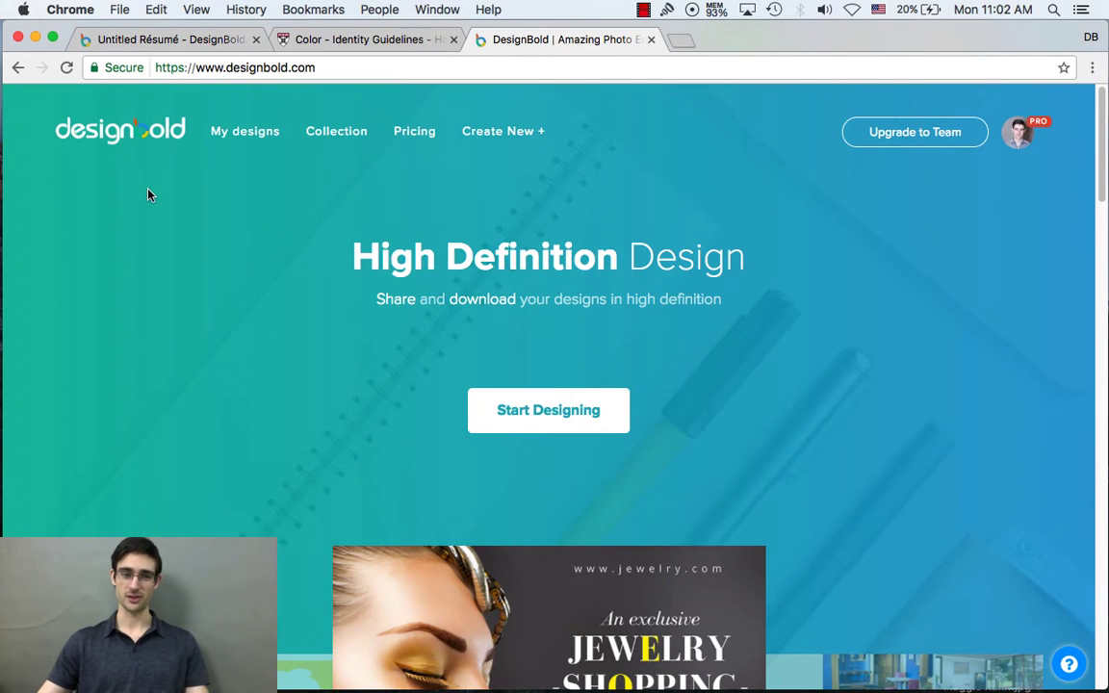
Step: Go from the account menu's My designs workspace to the Personalization page
click(1008, 135)
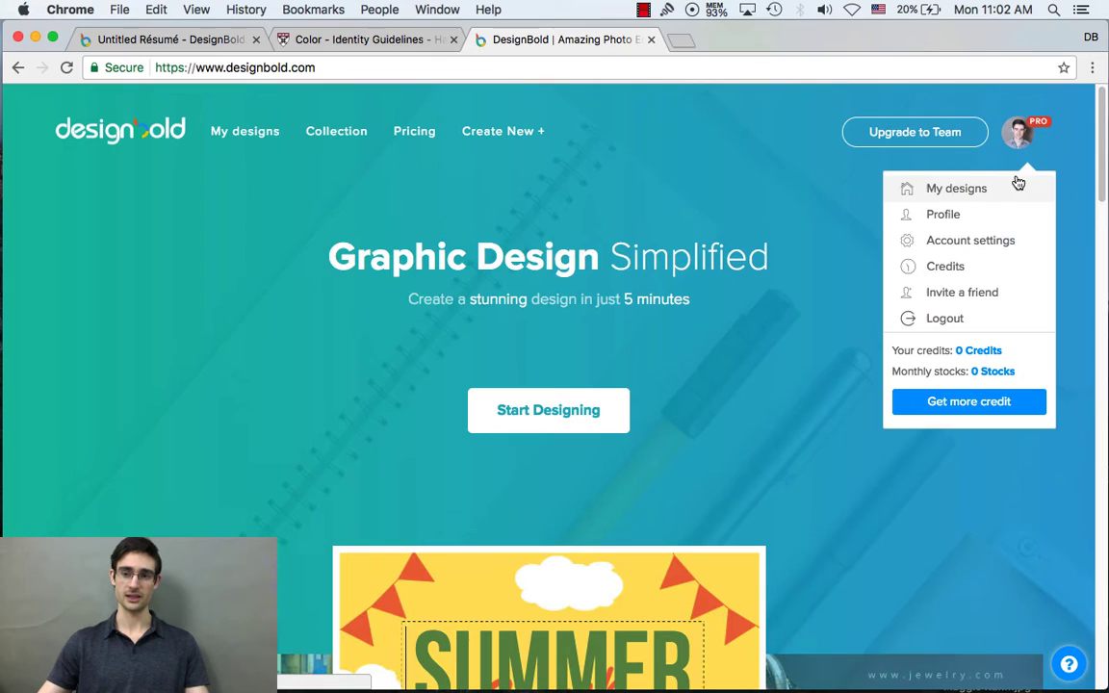
click(987, 189)
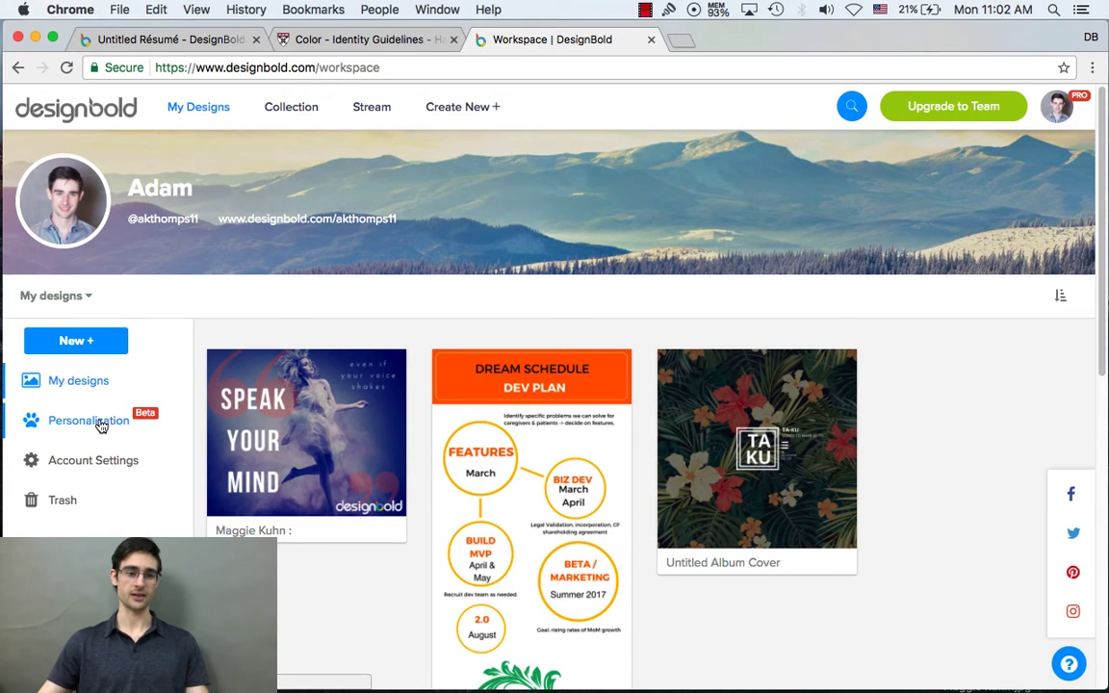
click(100, 424)
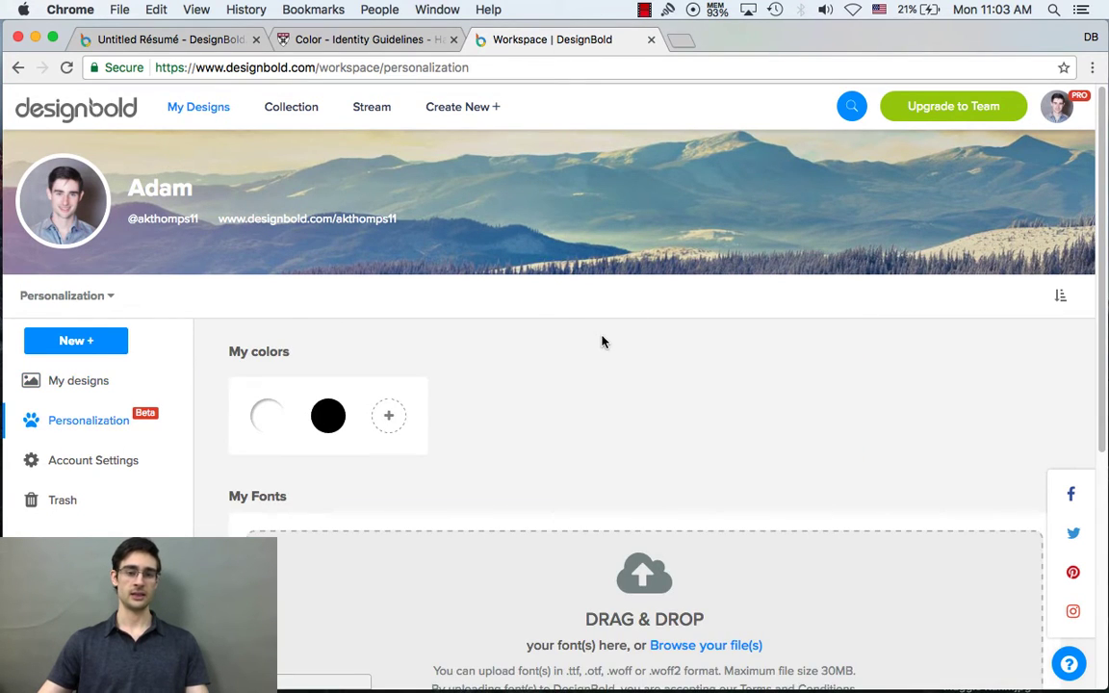
scroll(603, 342, down, 3)
scroll(388, 424, down, 7)
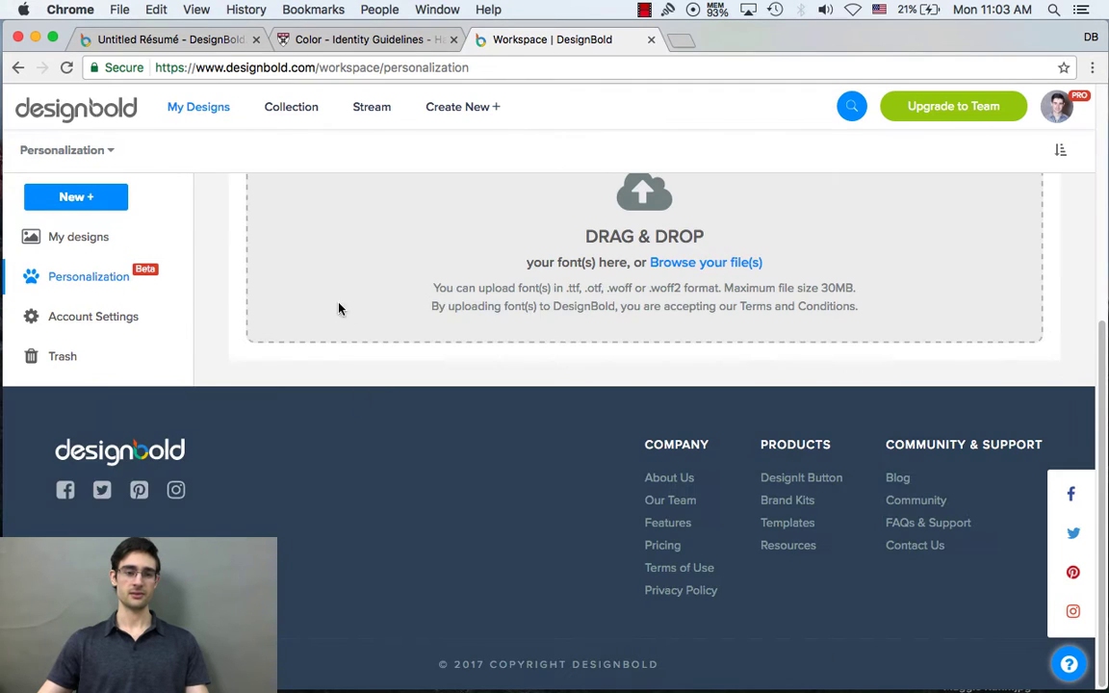
scroll(339, 307, up, 4)
scroll(468, 275, up, 3)
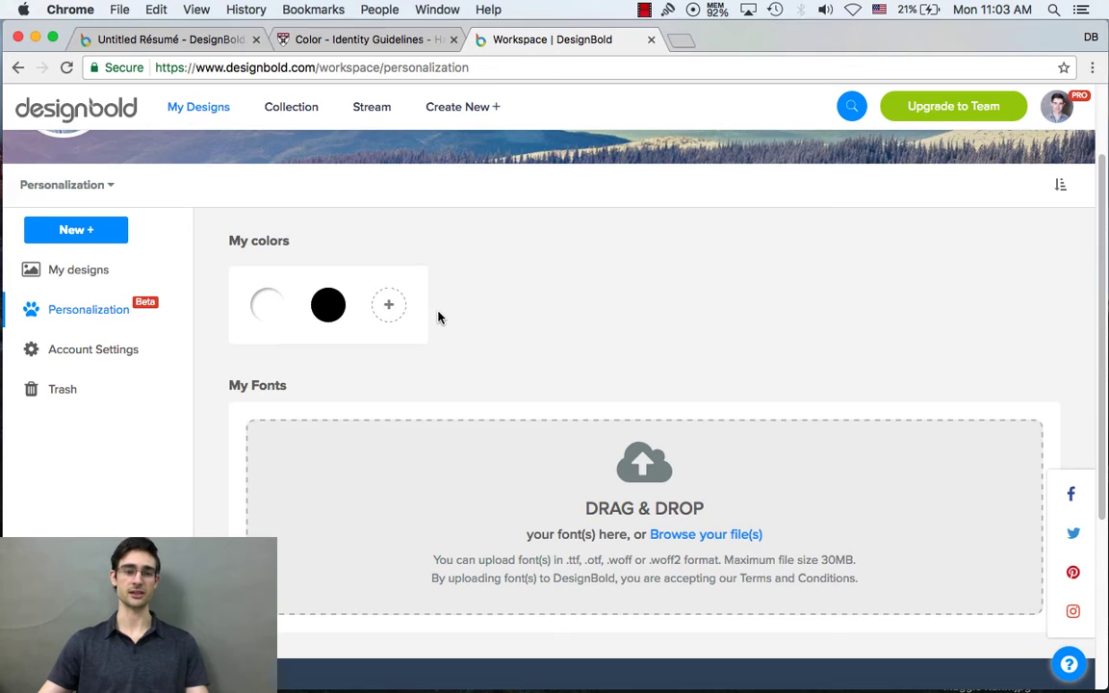
Step: Start adding a saved colour twice, closing the picker each time without saving
click(389, 305)
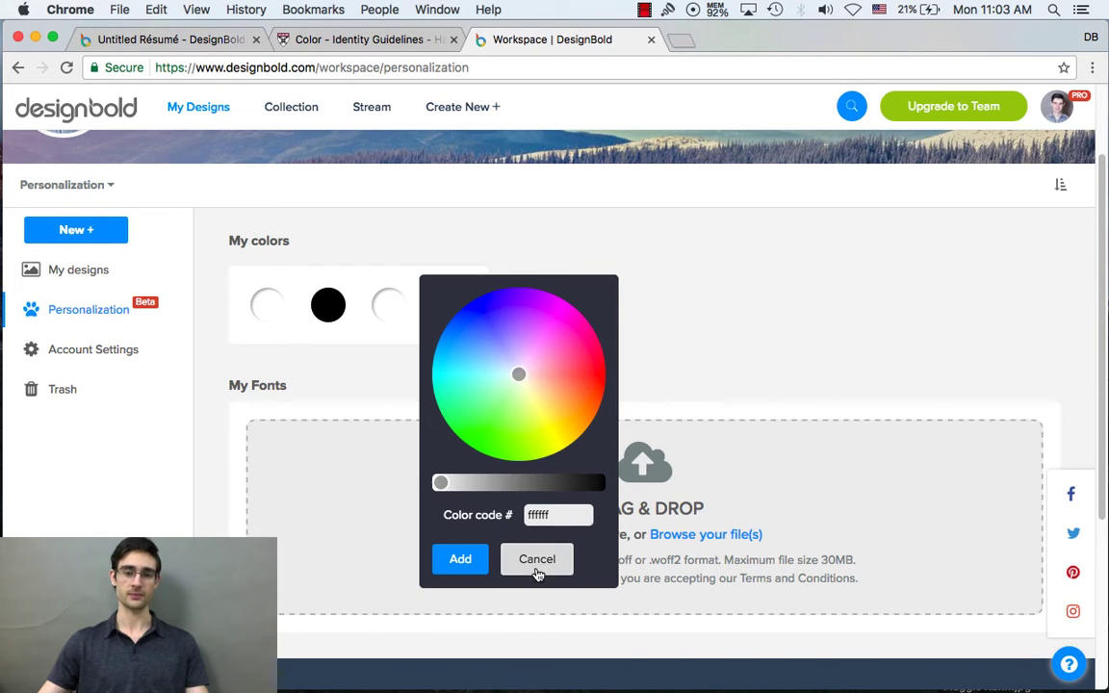
click(537, 560)
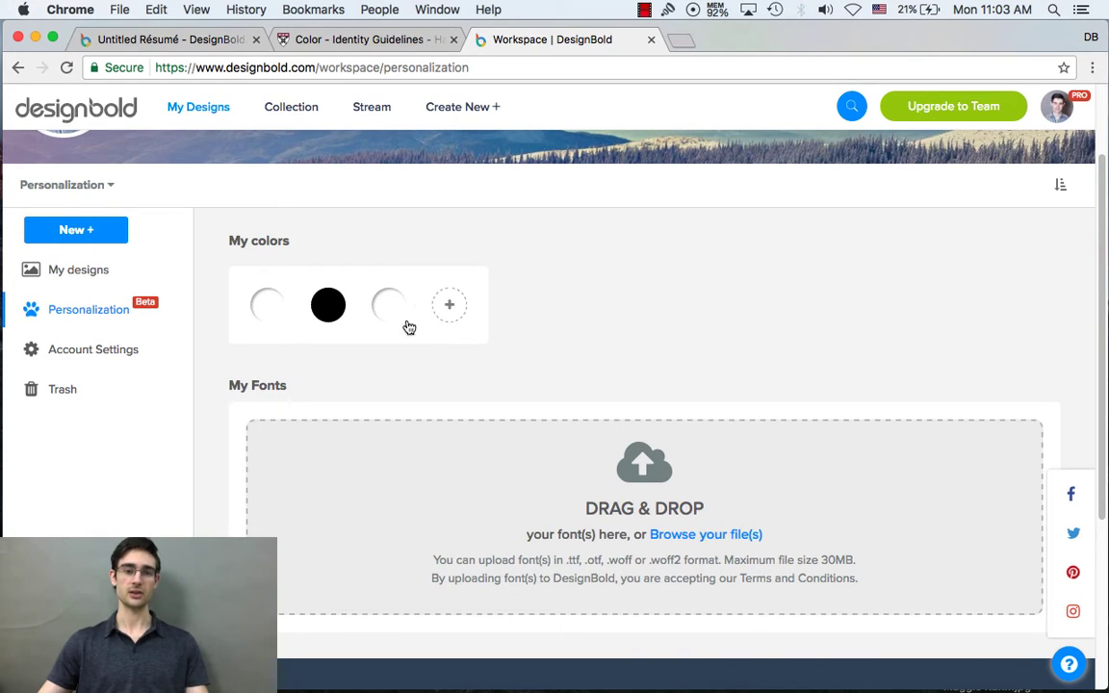
click(462, 320)
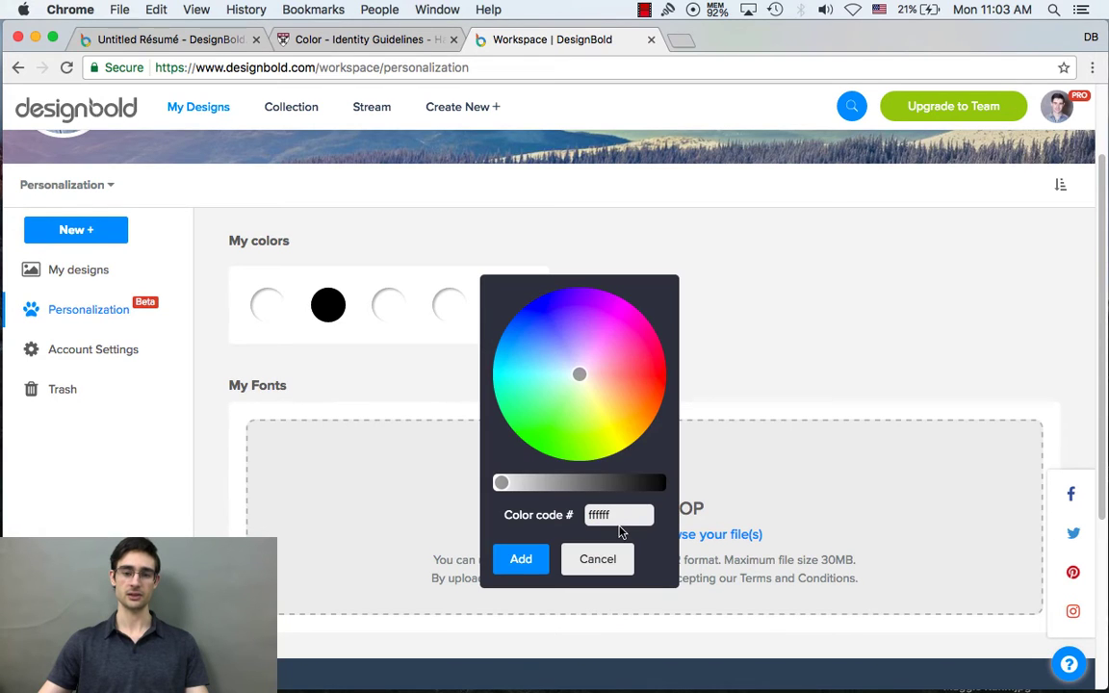
click(601, 559)
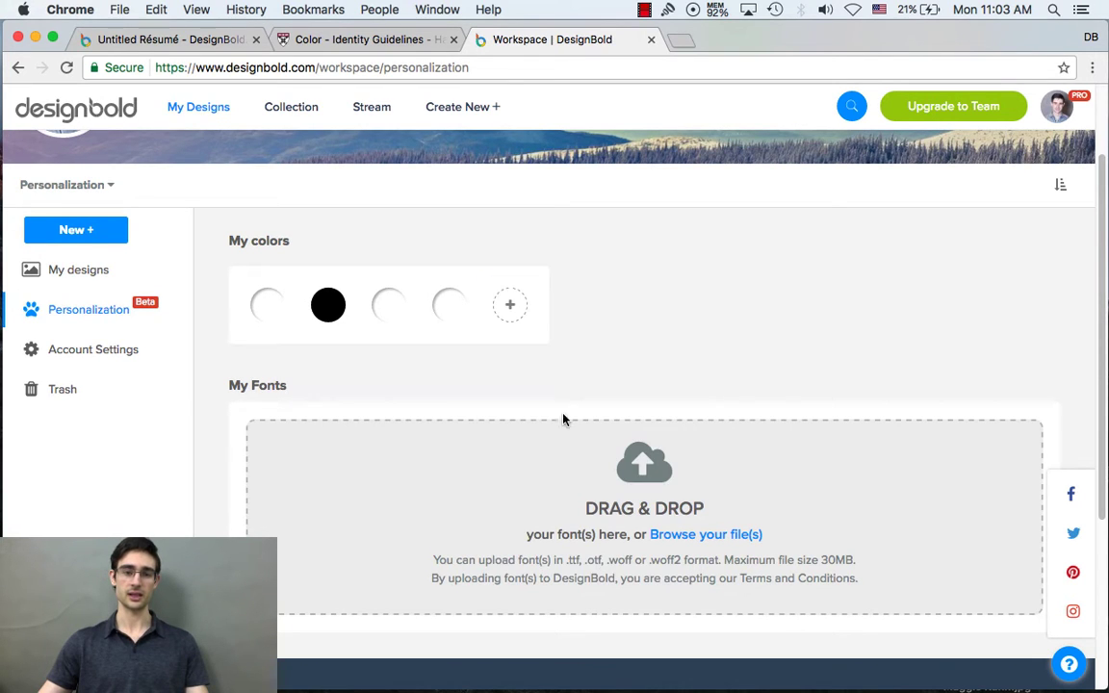
Step: Locate and select the Harvard University Crimson hex value A41034 on the HBS Color page
click(374, 39)
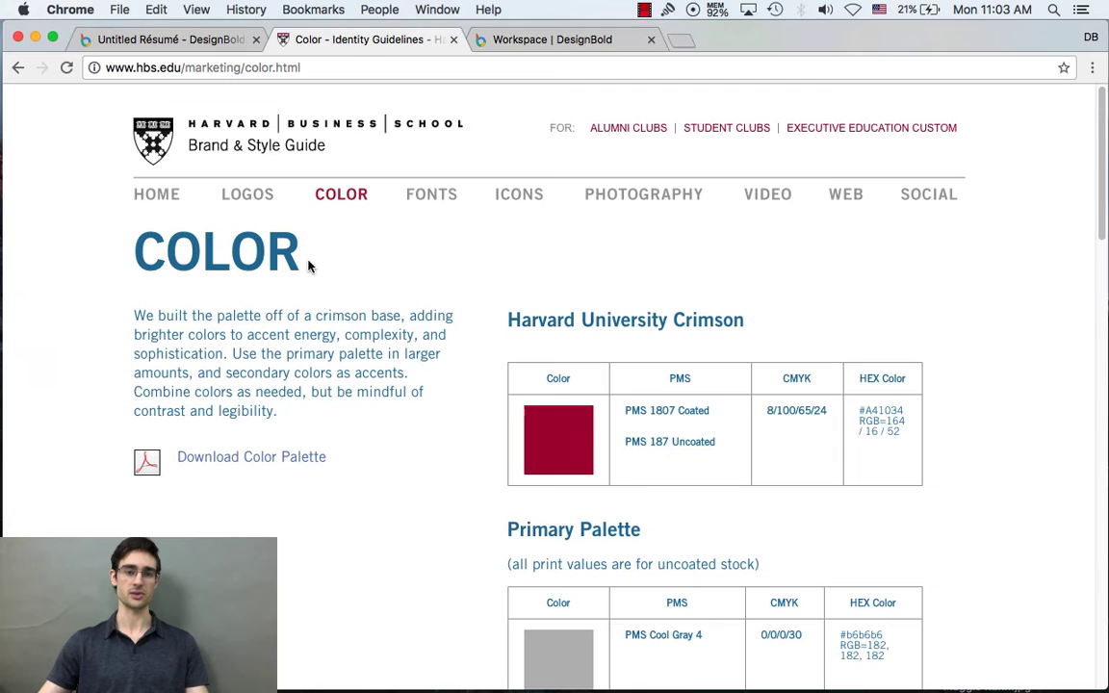
scroll(953, 255, down, 10)
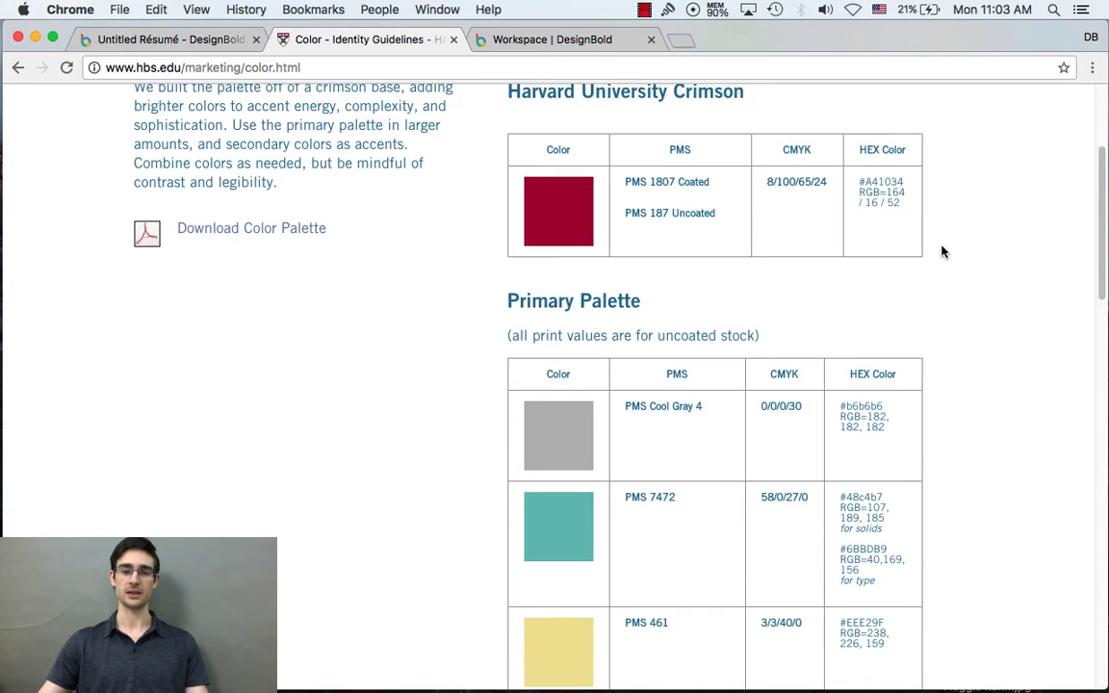
scroll(951, 236, down, 8)
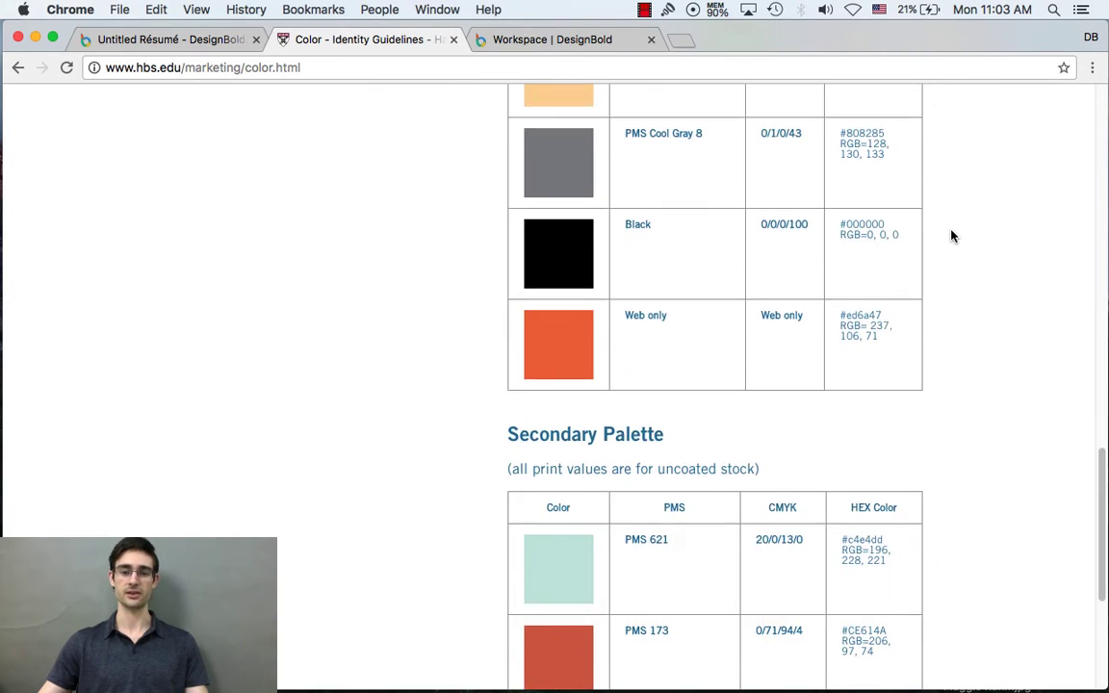
scroll(950, 236, up, 10)
scroll(871, 337, up, 1)
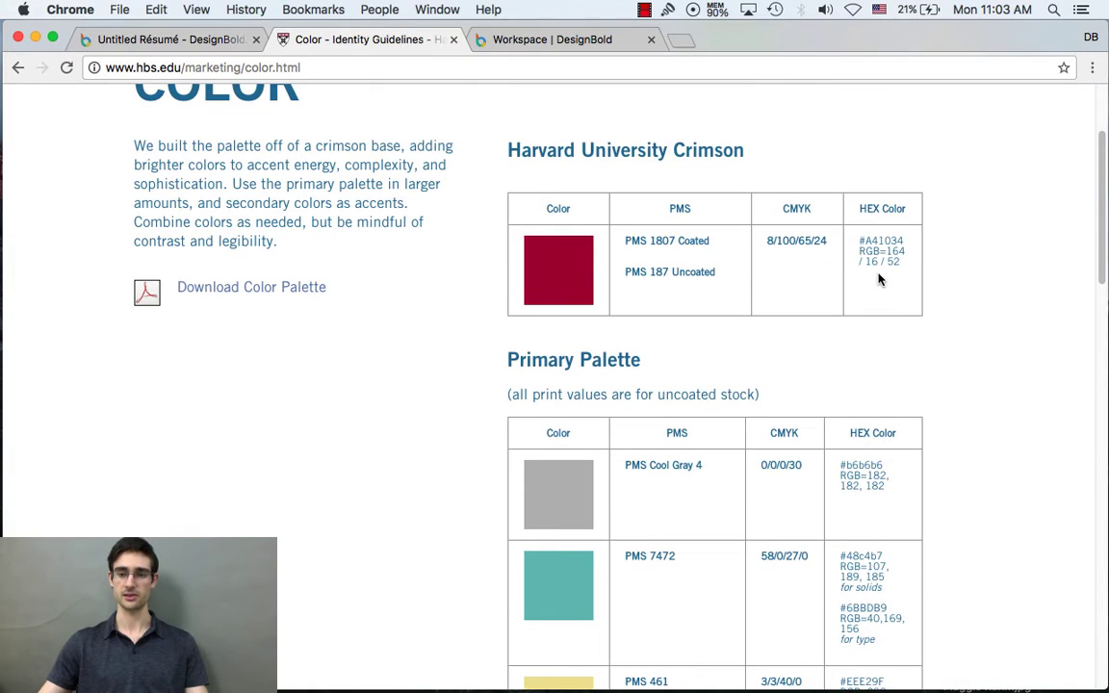
drag(906, 243, 863, 243)
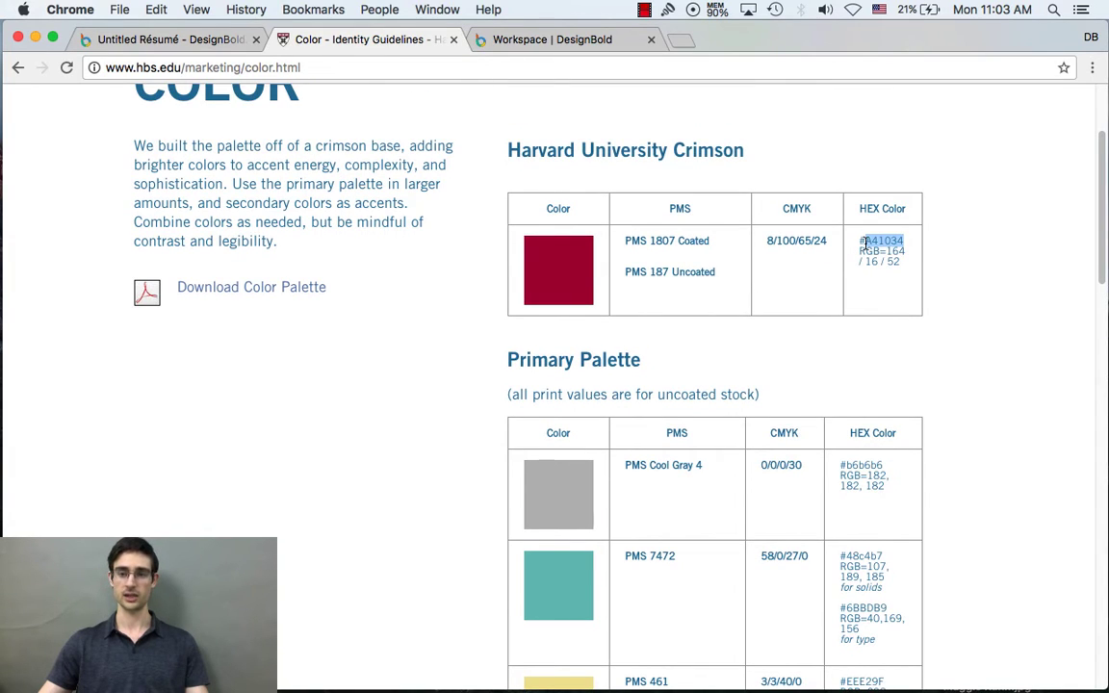
click(933, 266)
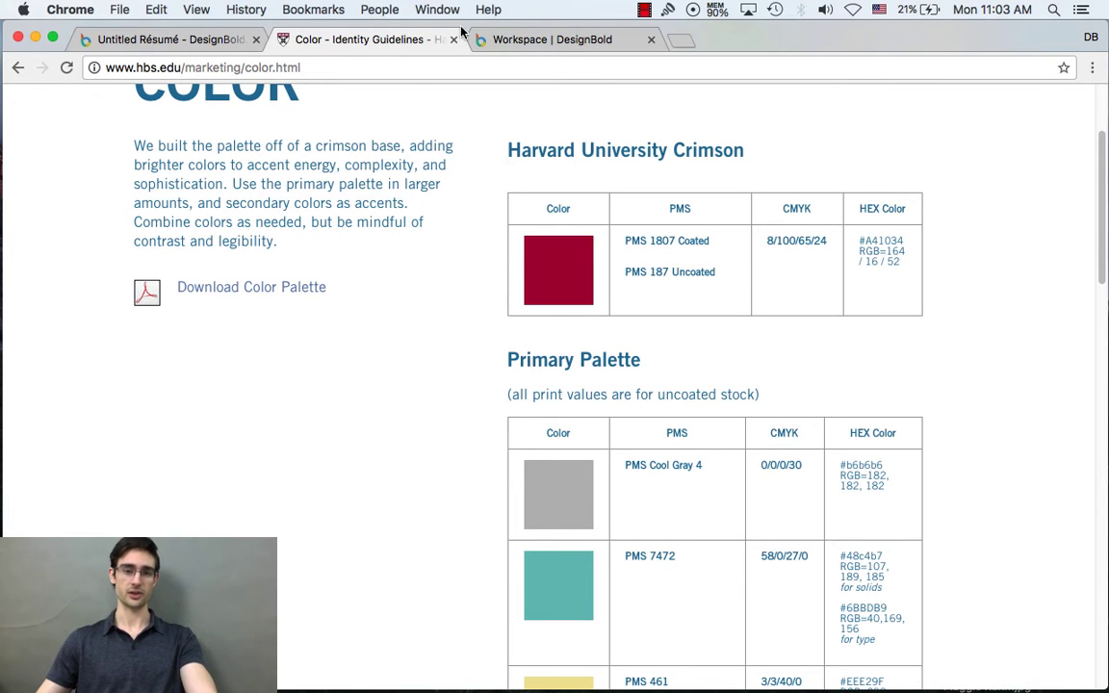
Step: Save the crimson A41034 as a new swatch in My colors
click(520, 40)
click(512, 304)
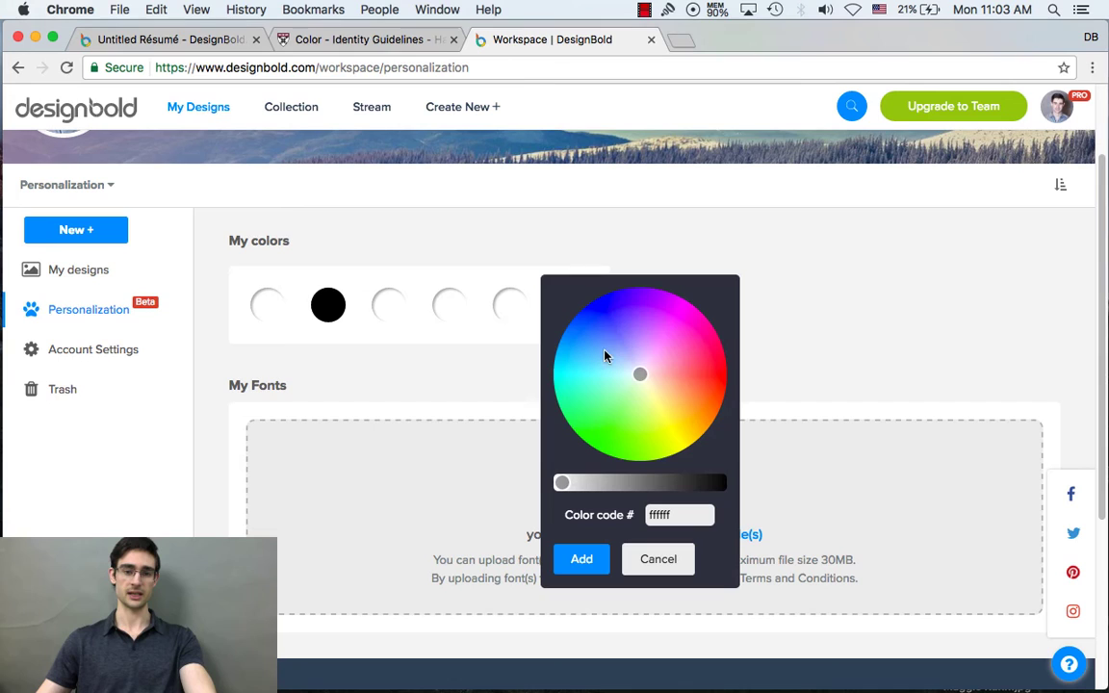
double_click(654, 514)
text(A51C30)
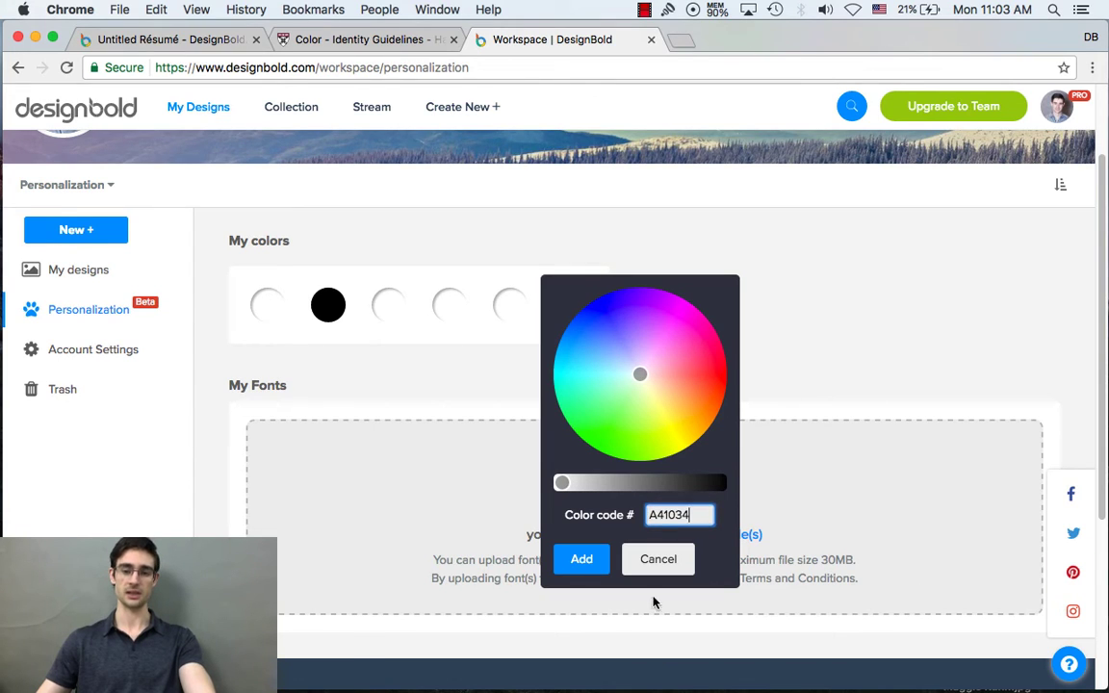
click(581, 559)
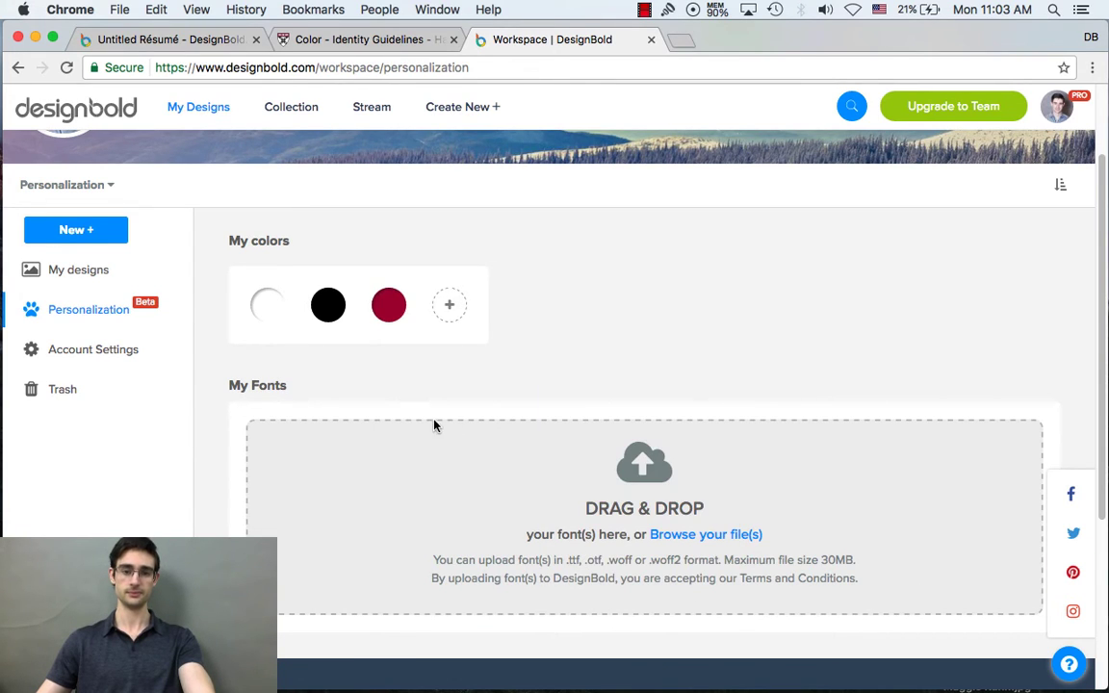
Step: Copy Cool Gray 8 hex 808285 from the HBS guide and add it to My colors
mouse_move(385, 339)
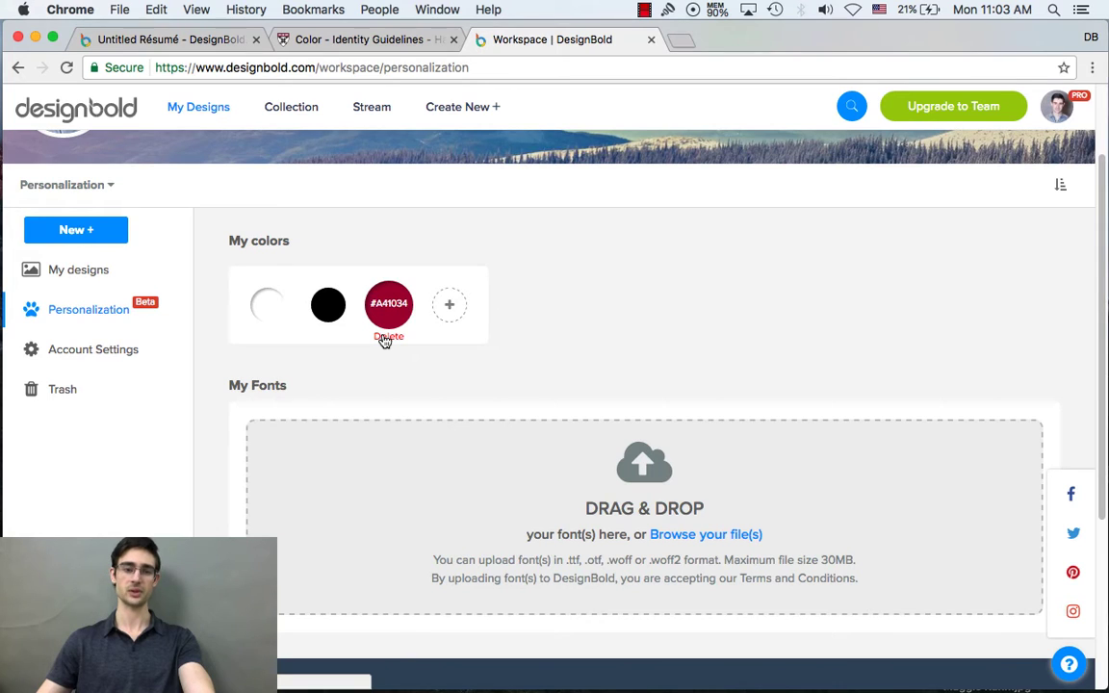
click(342, 43)
scroll(791, 416, down, 10)
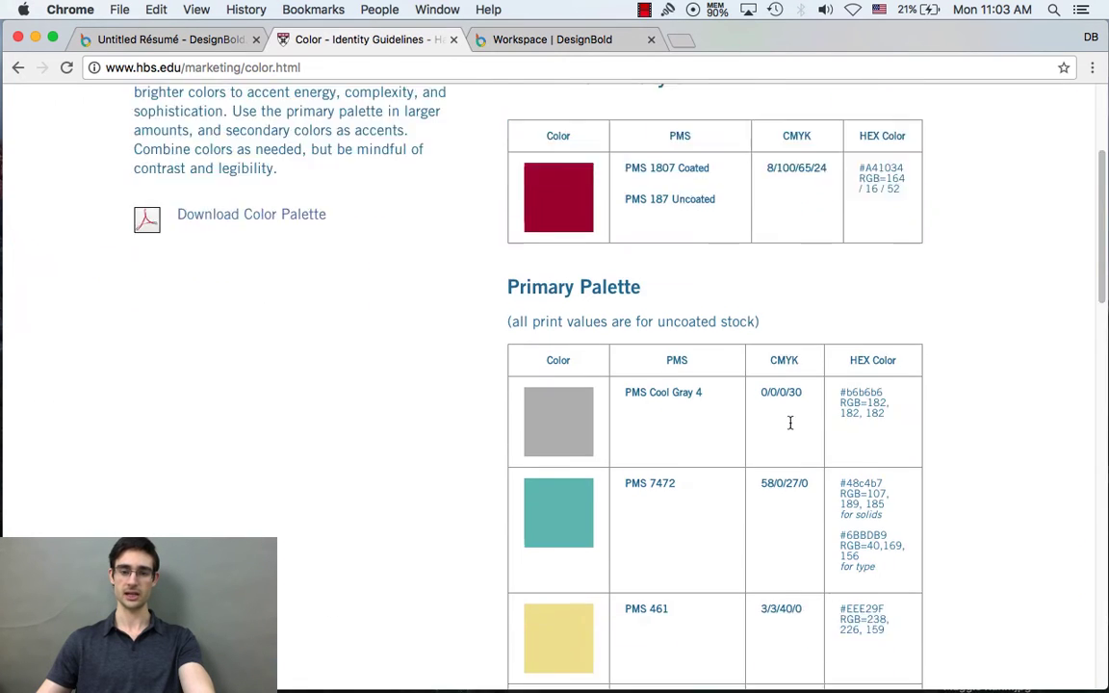
scroll(789, 408, up, 5)
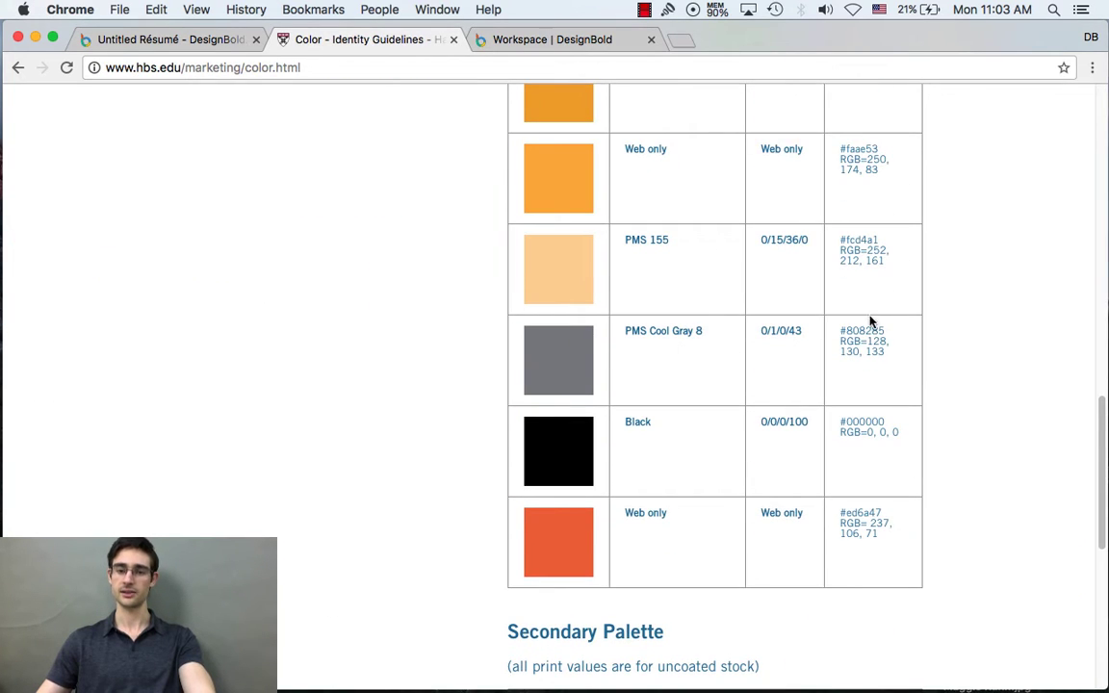
drag(893, 330, 855, 331)
key(super+c)
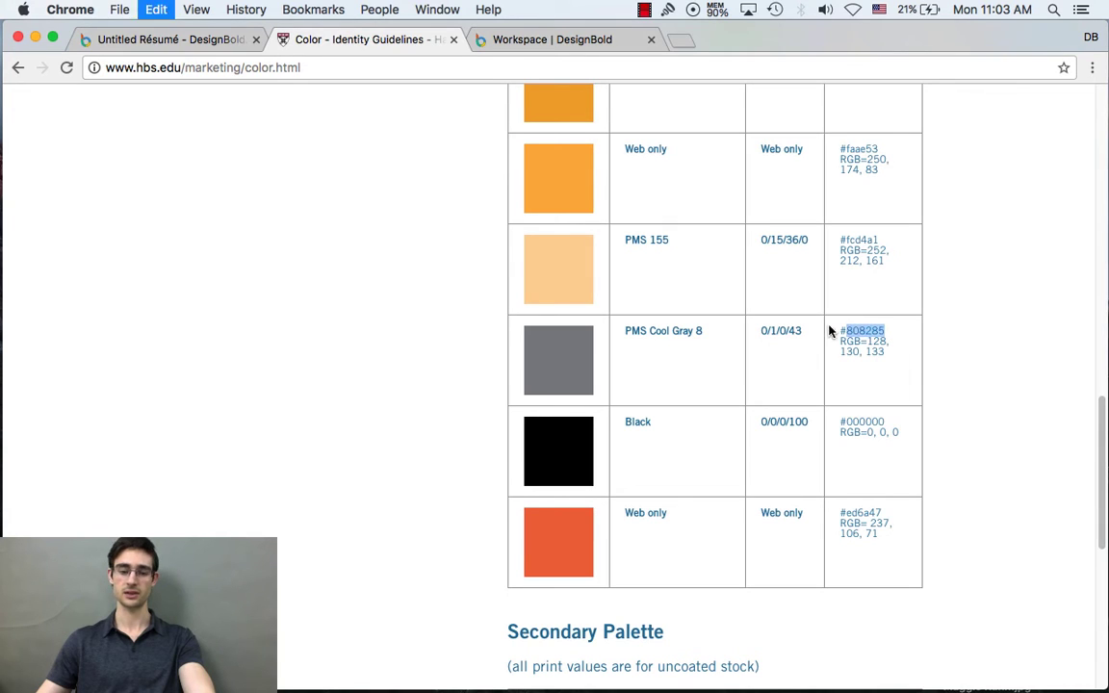
click(597, 40)
click(449, 304)
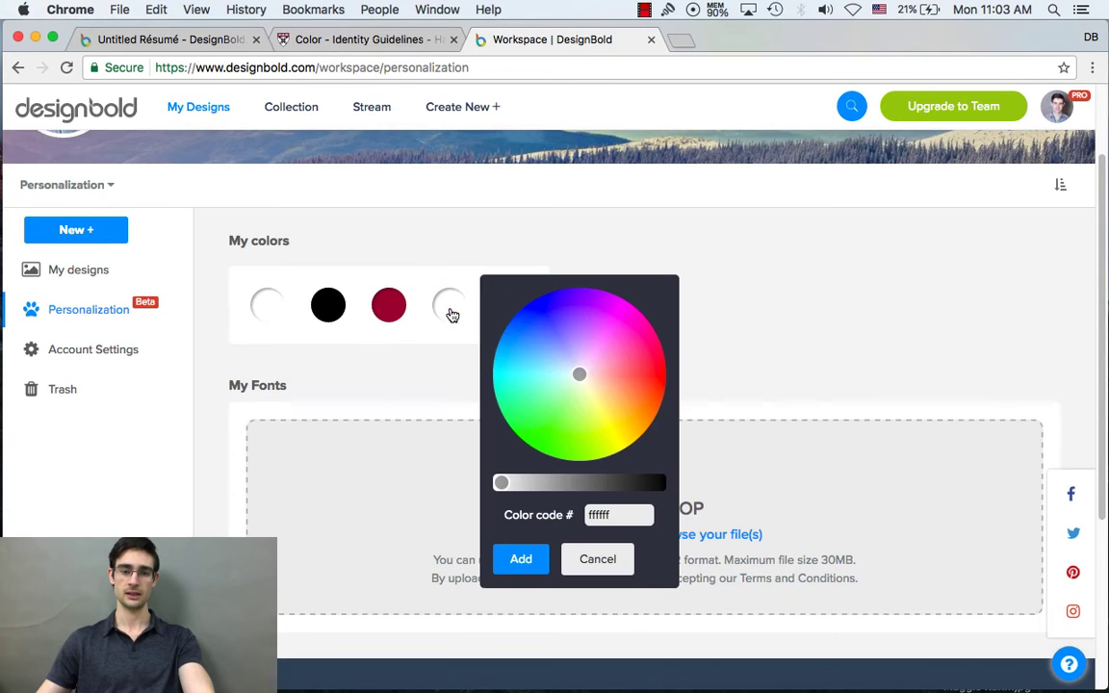
double_click(603, 515)
key(super+v)
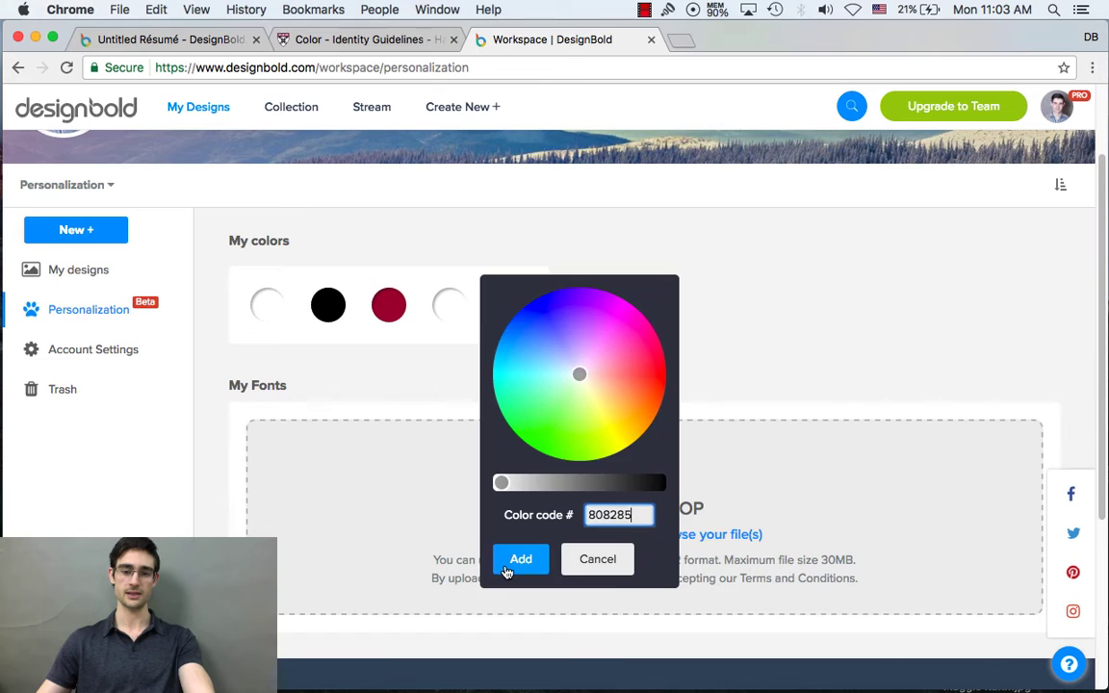
click(510, 563)
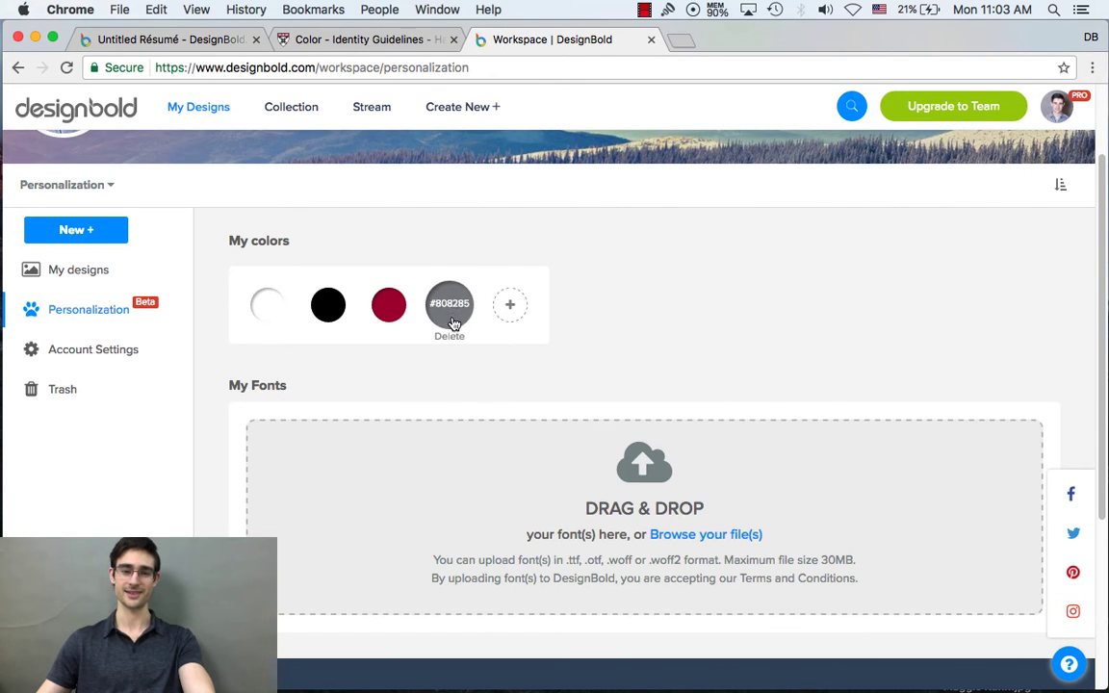
Step: Copy the teal hex 48c4b7 from the HBS guide and add it to My colors
click(404, 38)
scroll(869, 454, up, 5)
scroll(869, 454, up, 10)
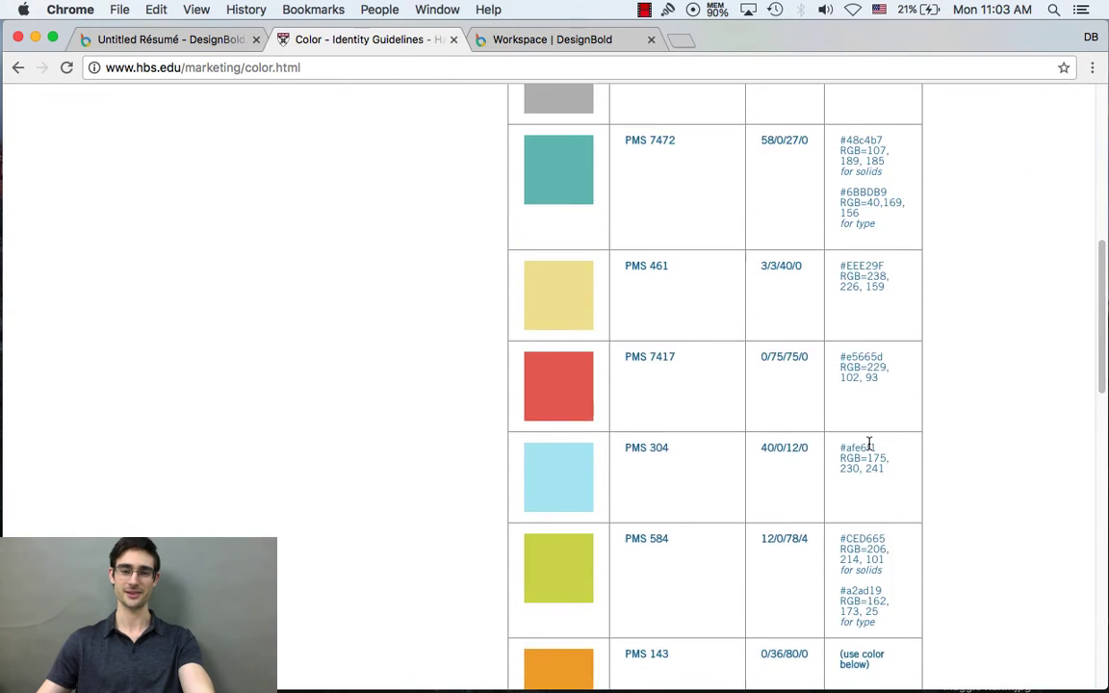
drag(884, 473, 857, 469)
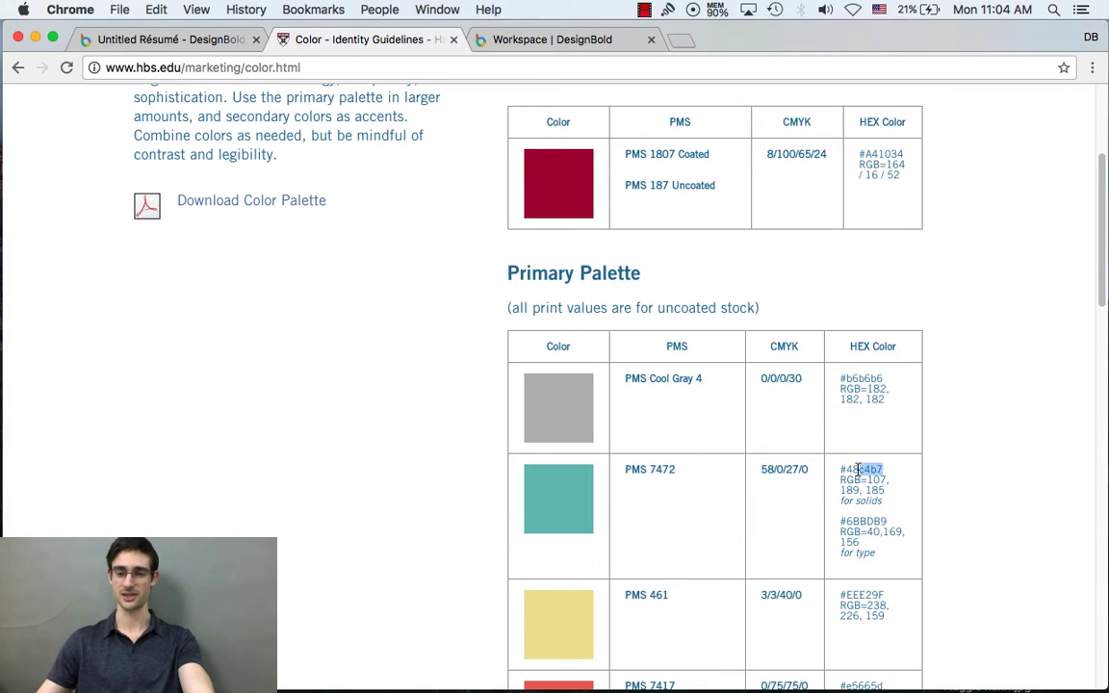
key(super+c)
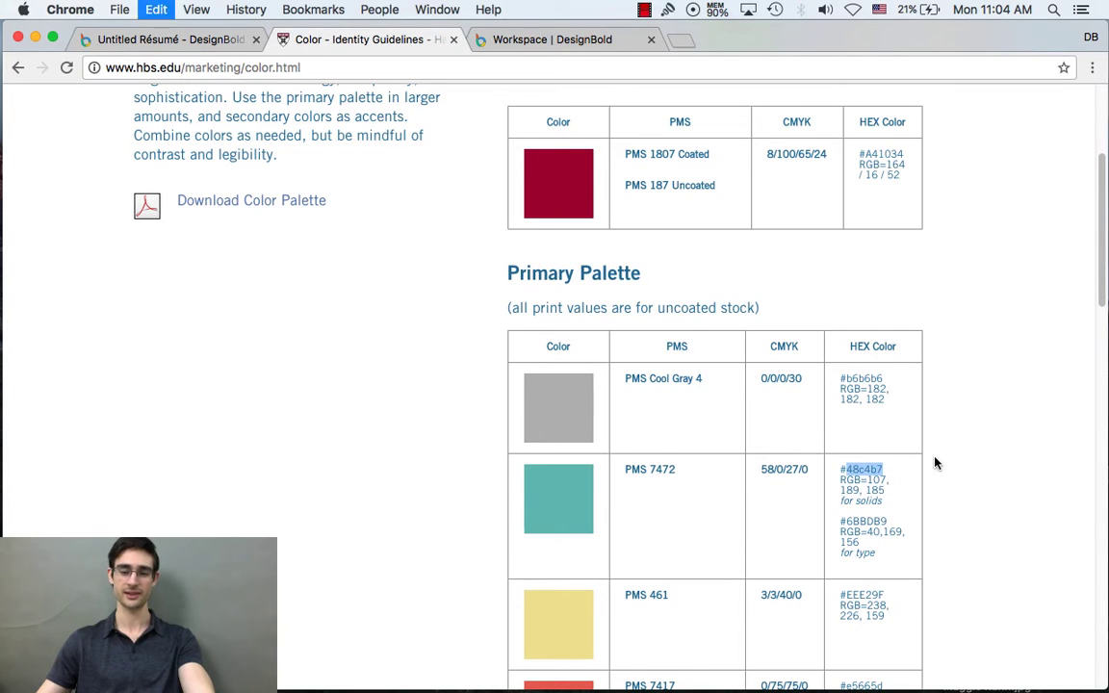
click(528, 42)
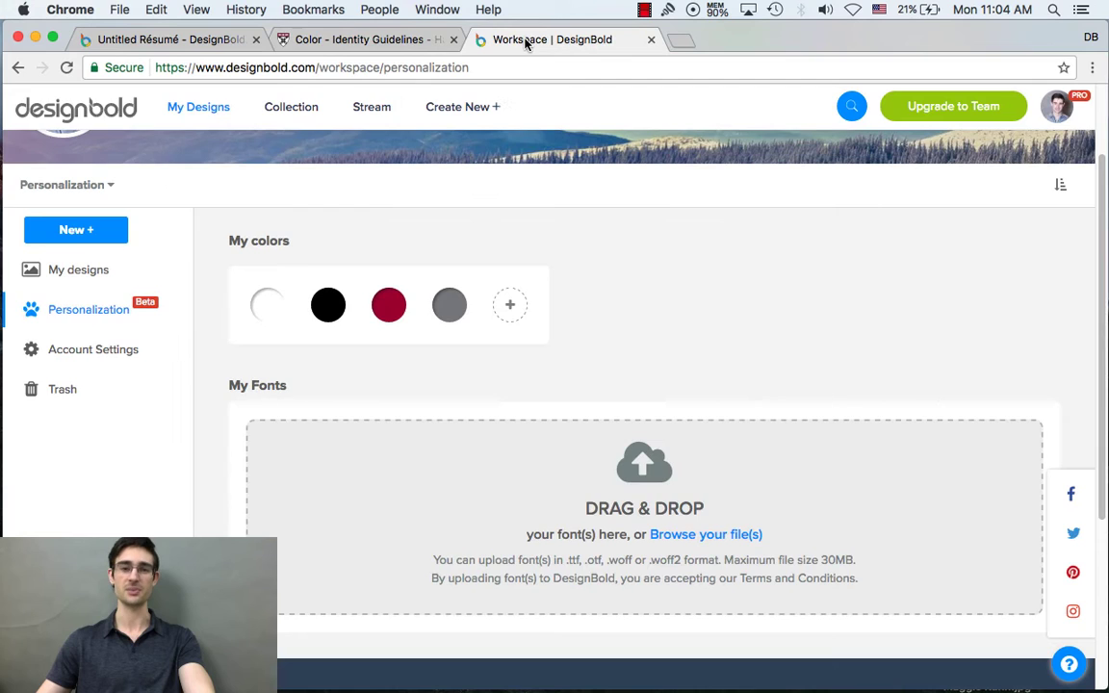
click(507, 305)
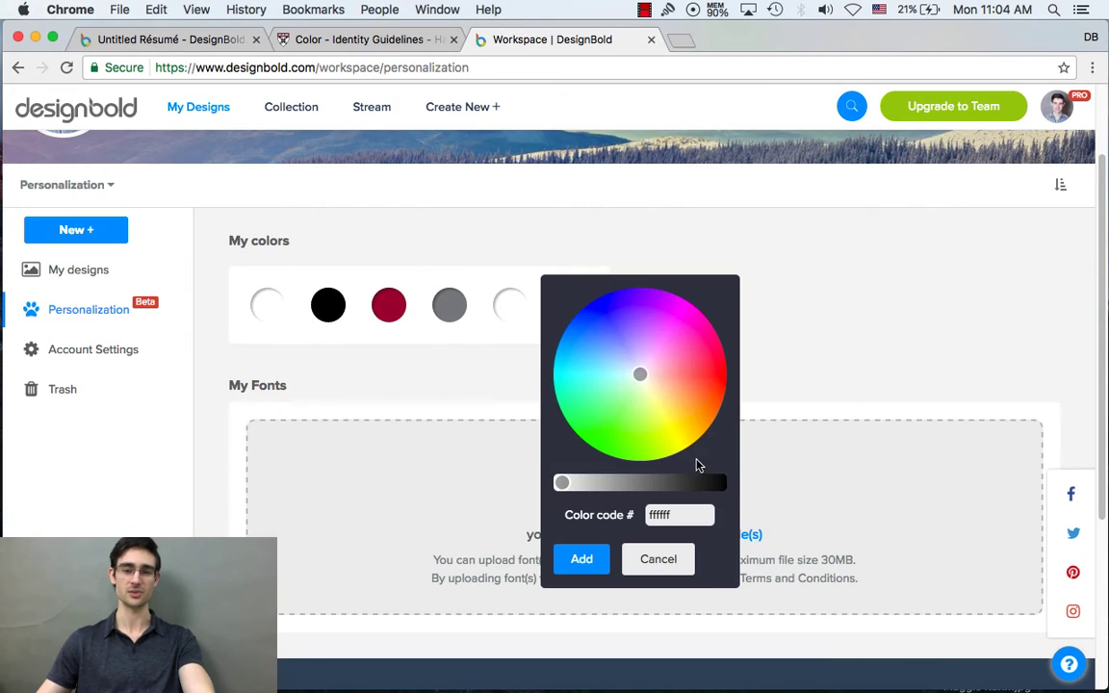
double_click(685, 513)
key(super+v)
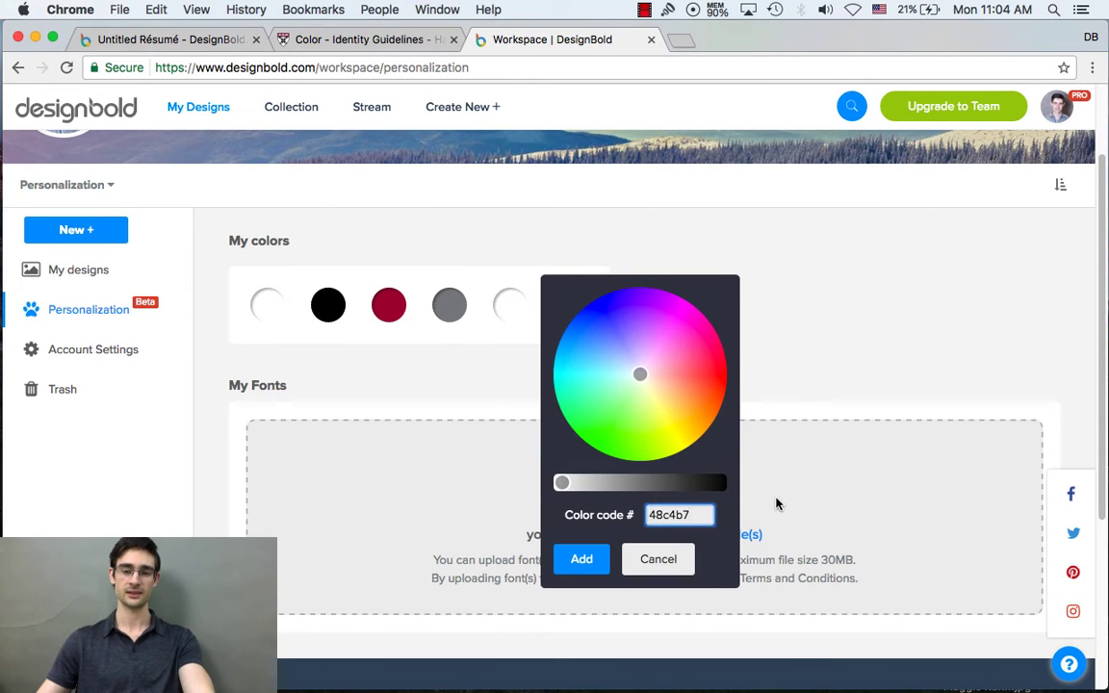
click(580, 559)
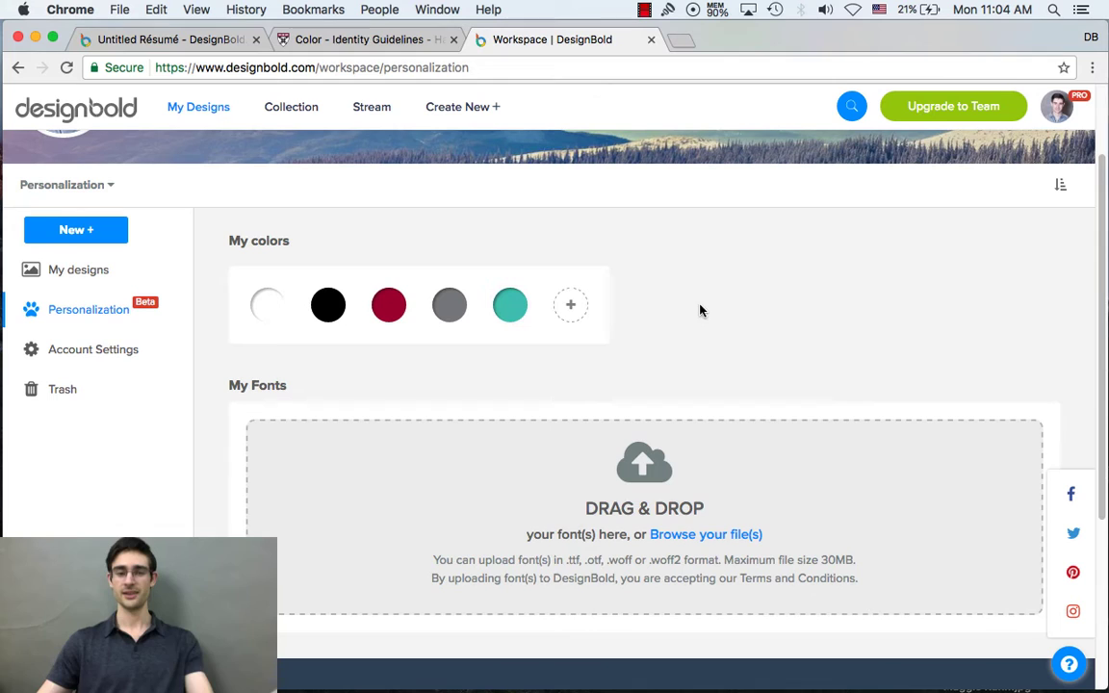
scroll(680, 288, down, 3)
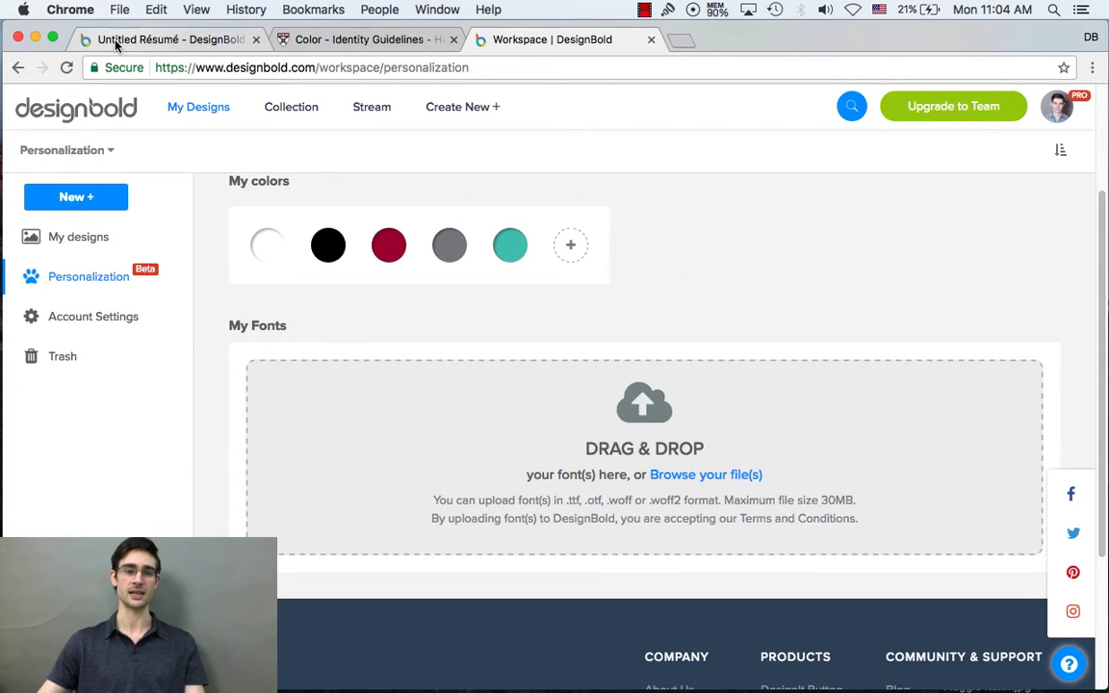
Step: In the Untitled Résumé, colour the left and right name banners with the crimson a41034 swatch
click(145, 39)
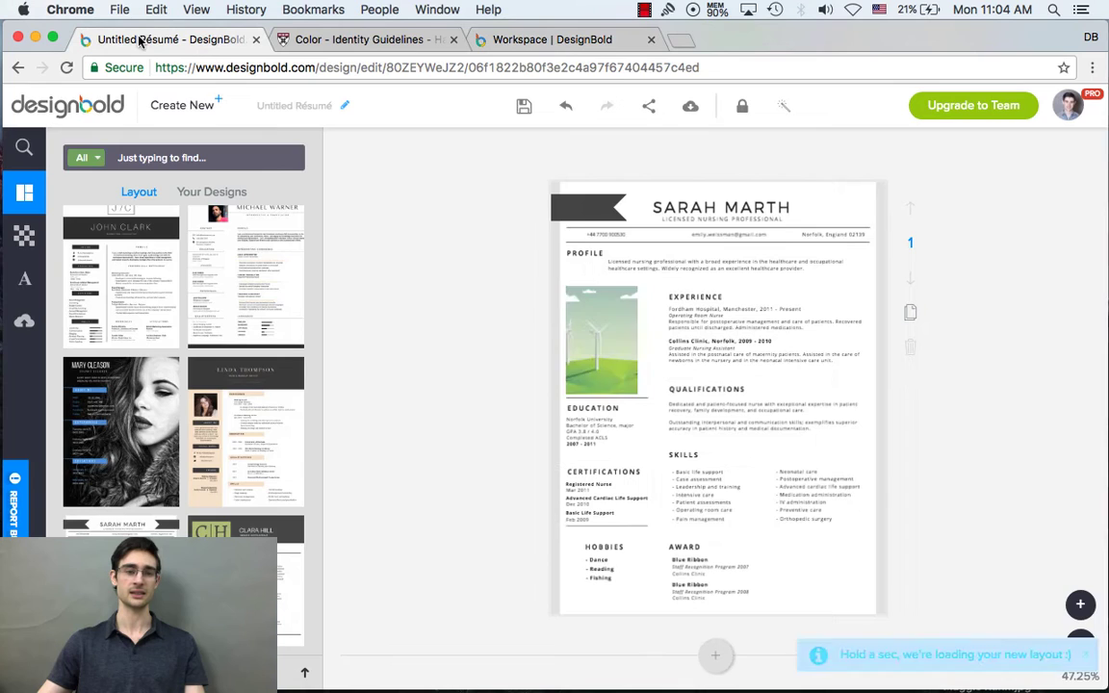
click(584, 206)
click(777, 291)
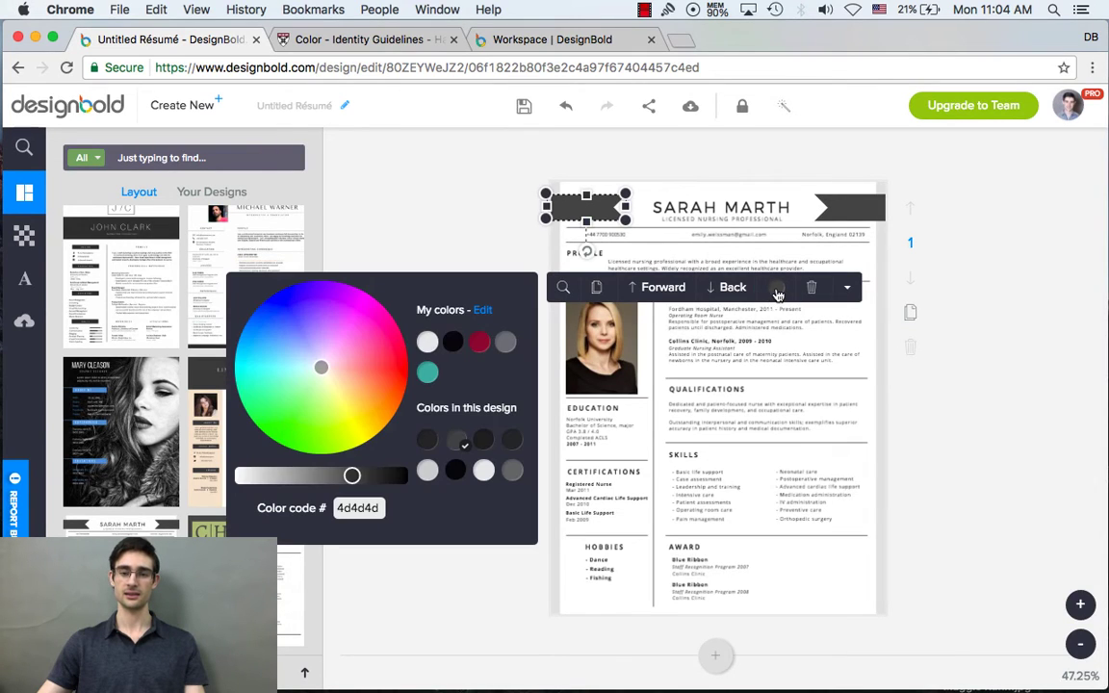
click(477, 346)
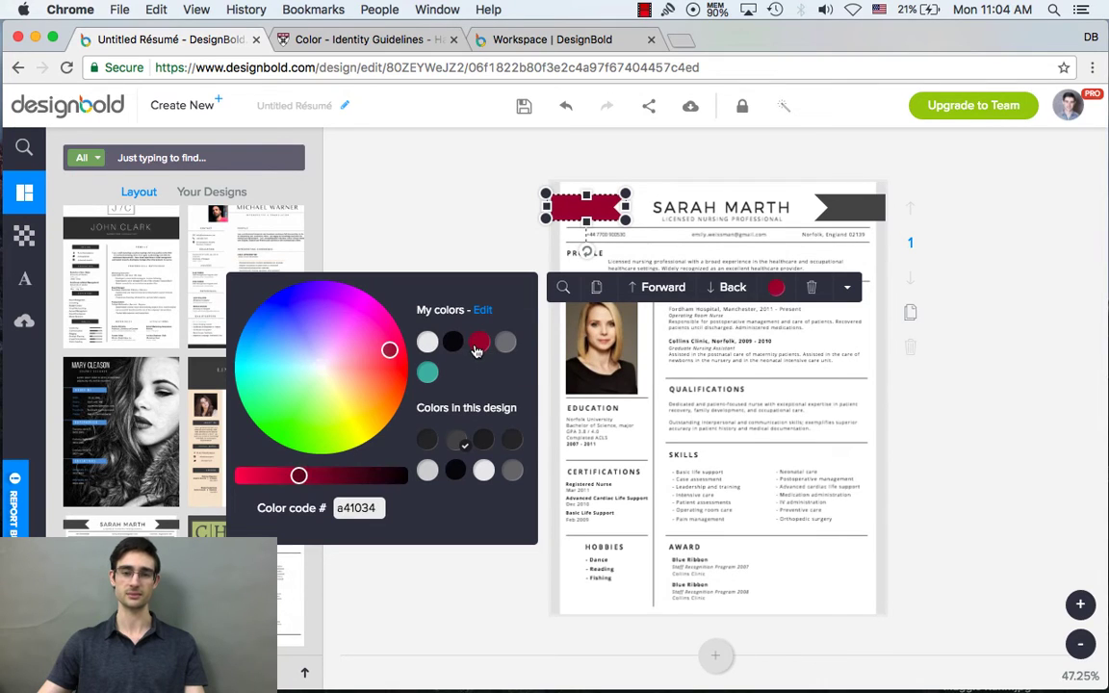
click(871, 231)
click(852, 206)
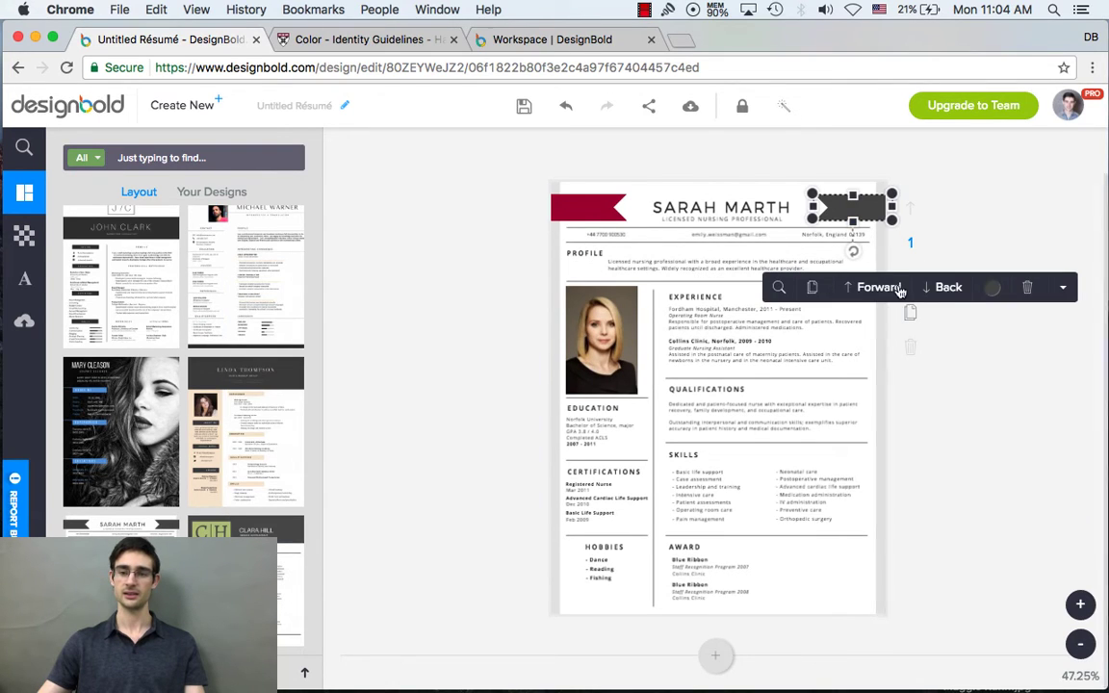
click(991, 288)
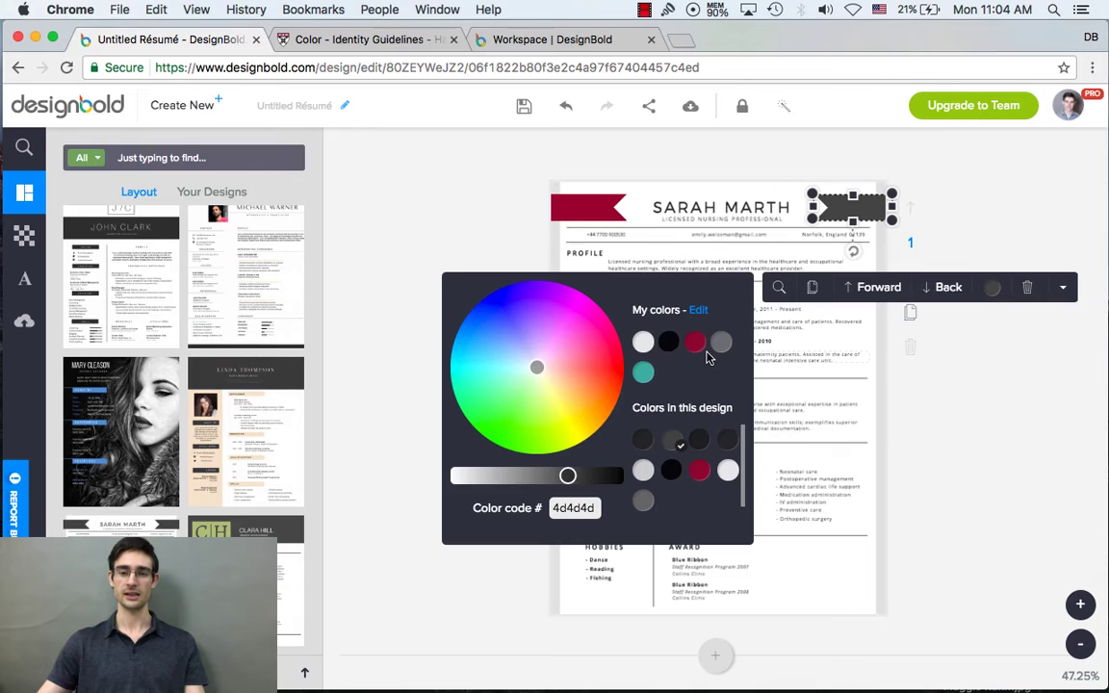
click(695, 341)
click(395, 216)
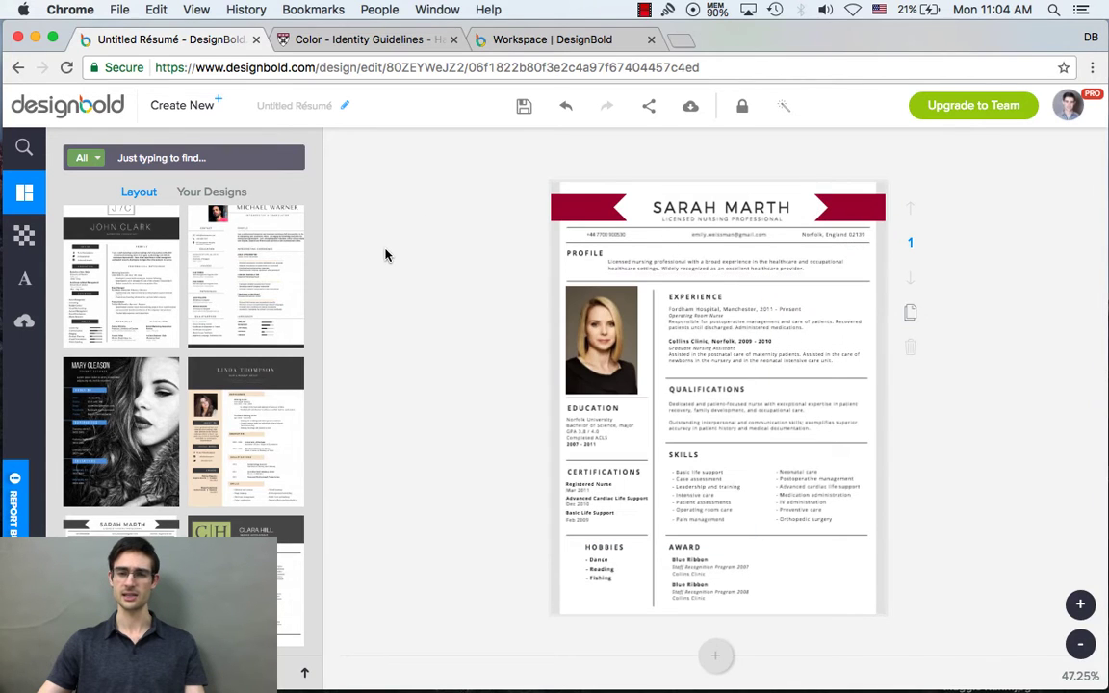
Step: Drop your uploaded photo into the portrait slot and type your name into the heading
click(25, 320)
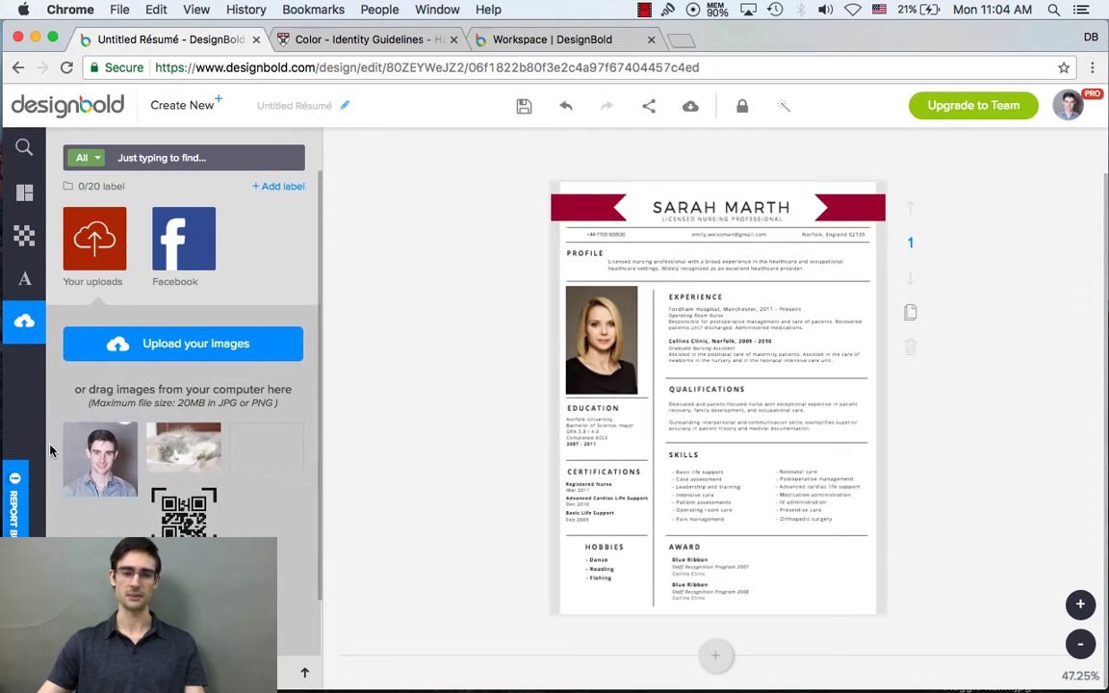
drag(97, 461, 604, 358)
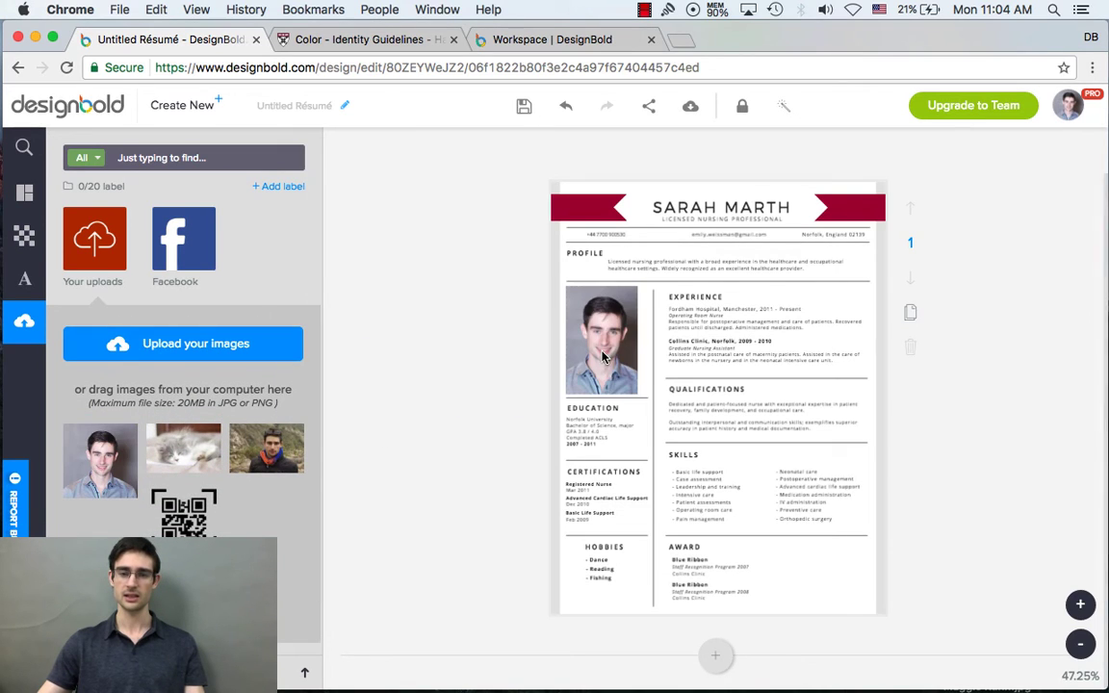
double_click(687, 210)
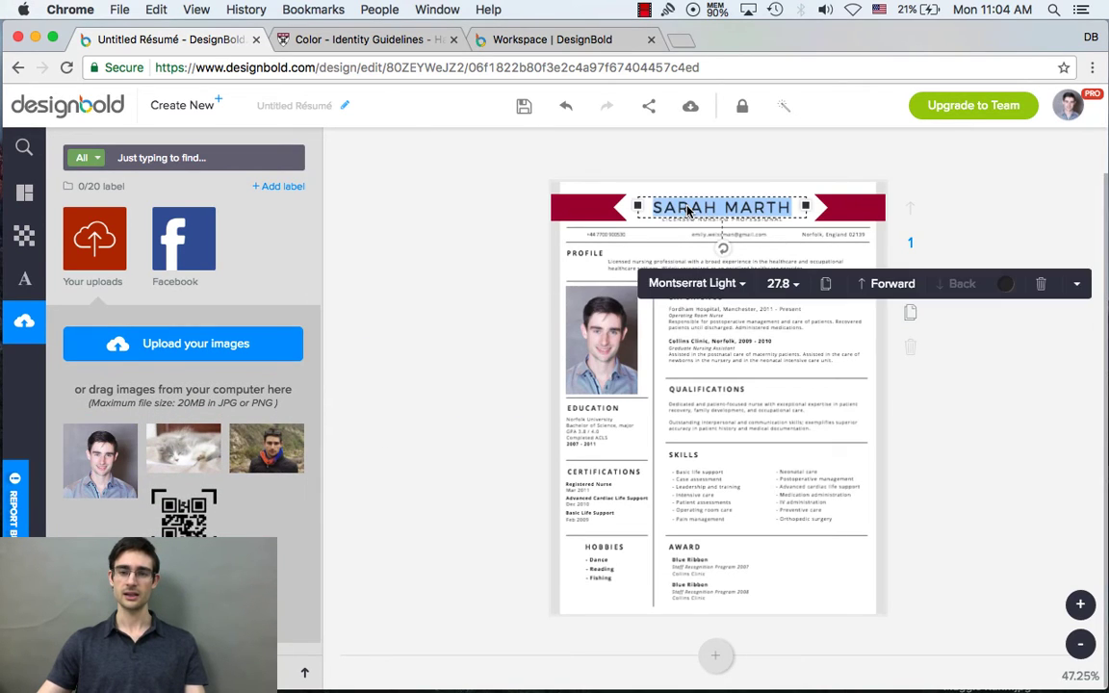
text(A)
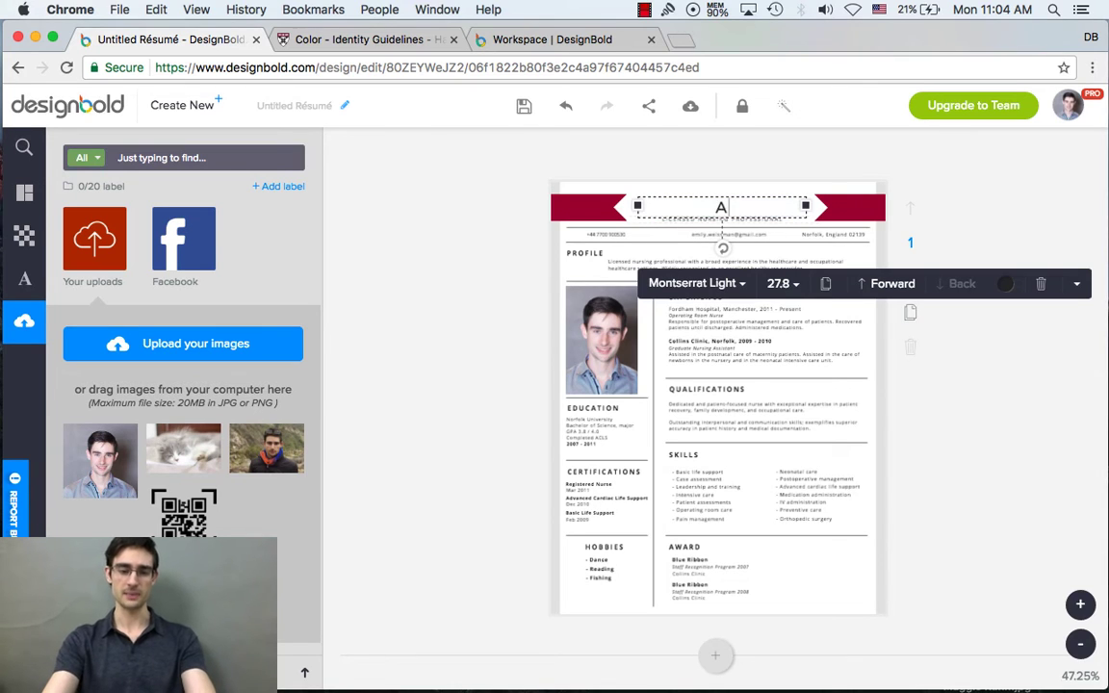
text(DAM THOMPSON)
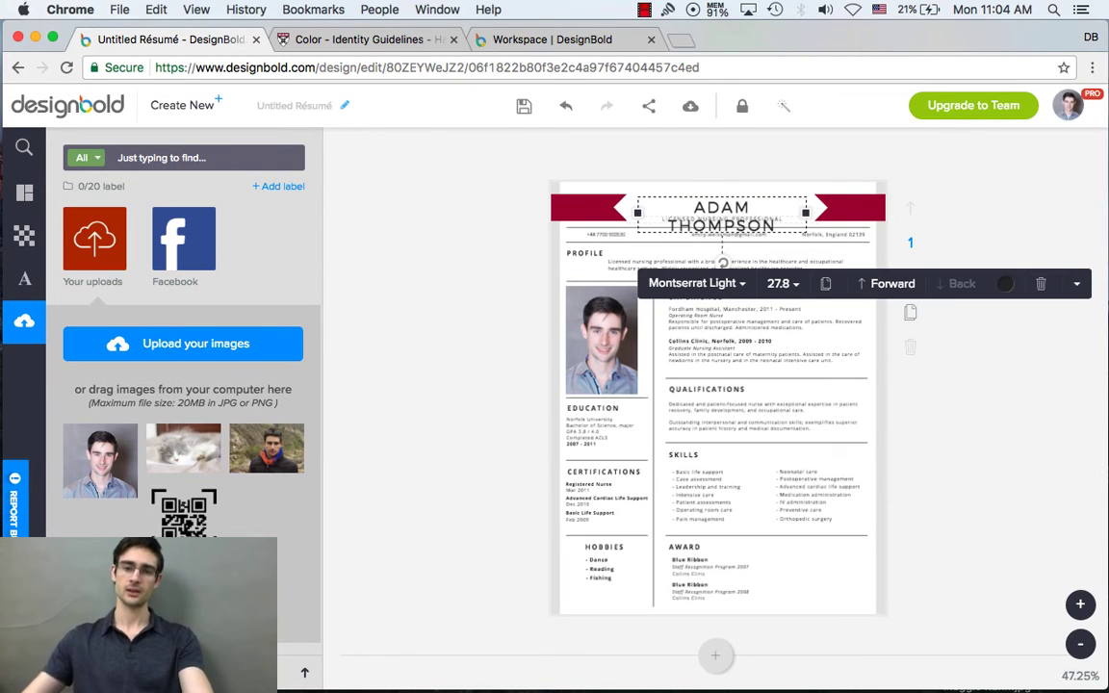
click(510, 249)
Step: Widen the name heading box so the name fits on one line, keeping the subtitle
click(721, 224)
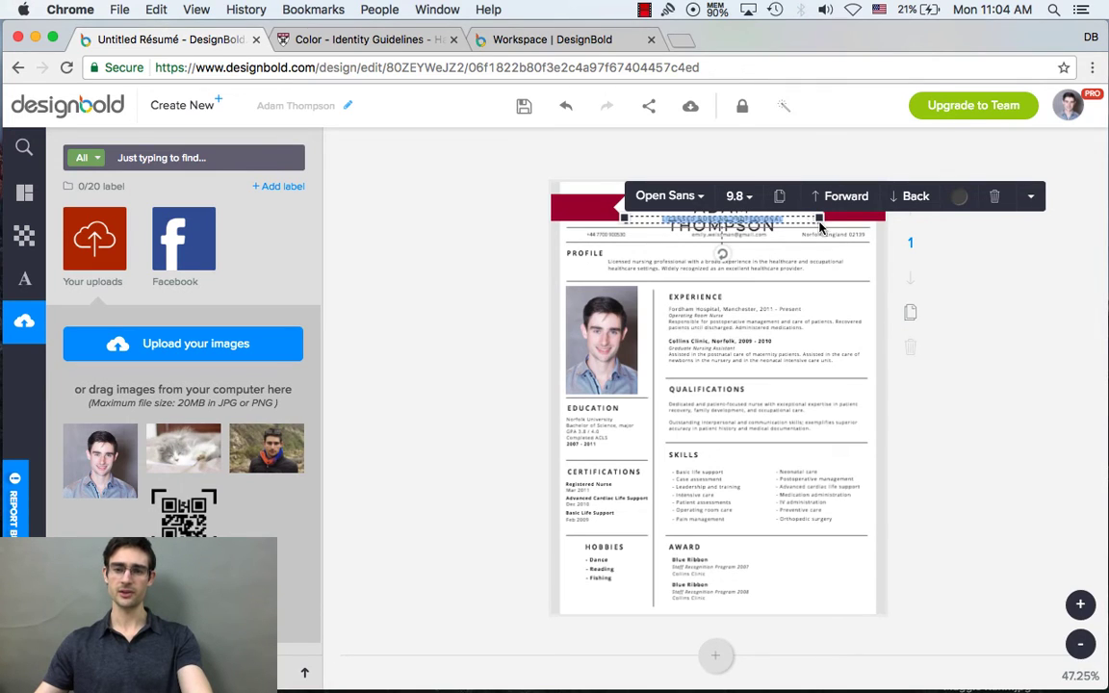
key(BackSpace)
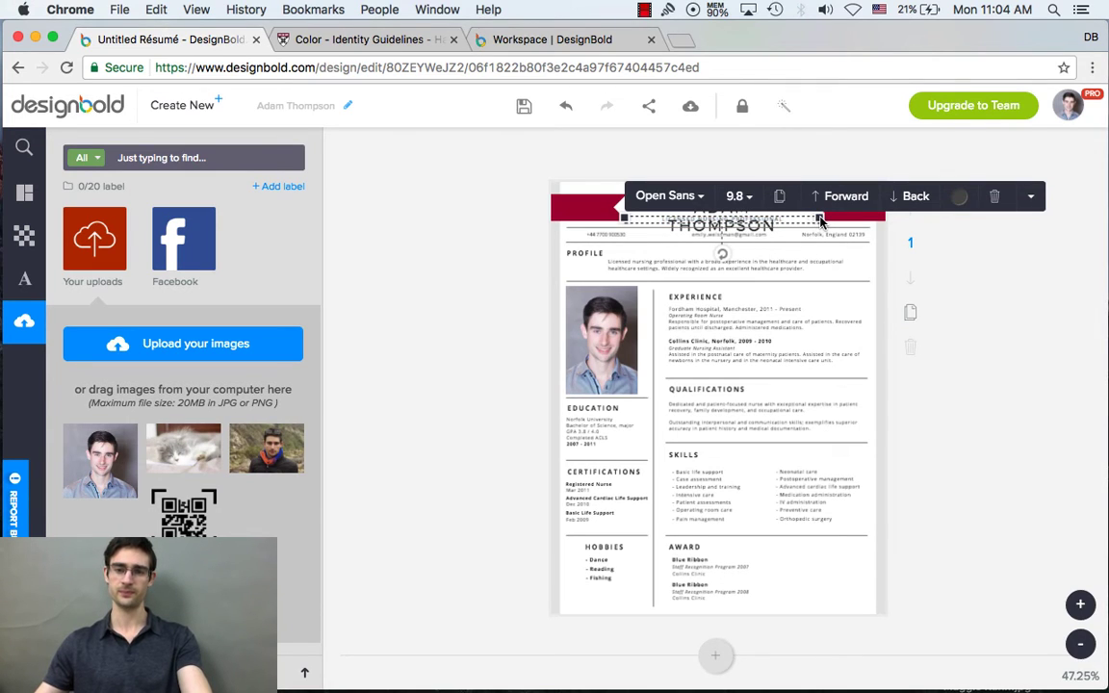
key(ctrl+z)
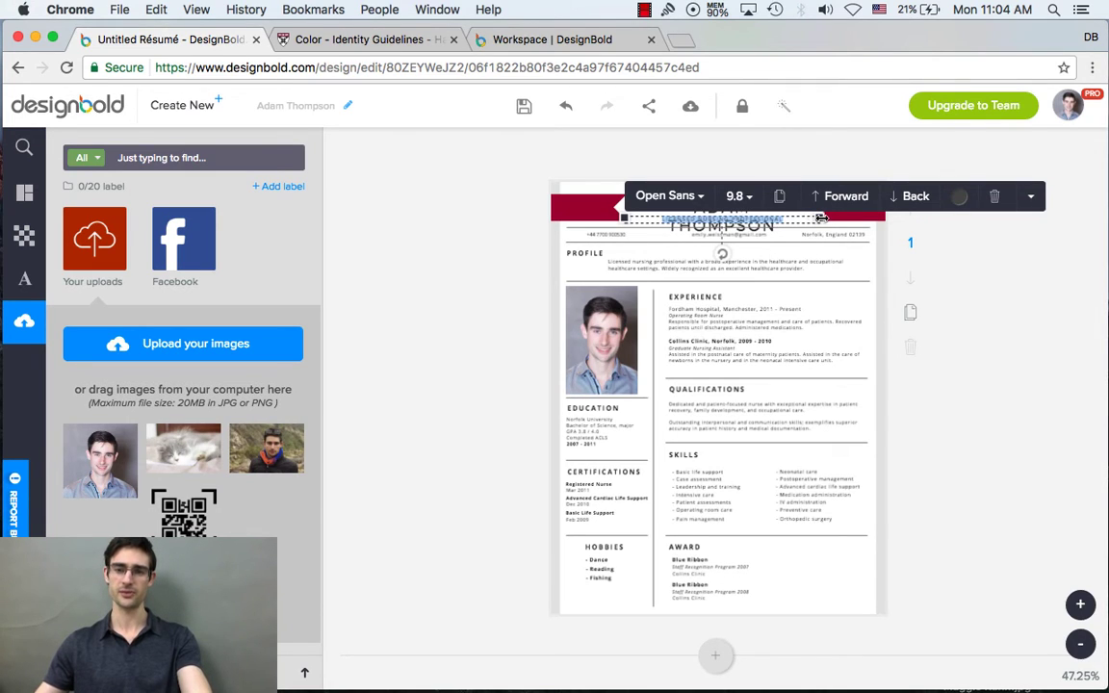
click(1010, 298)
click(765, 214)
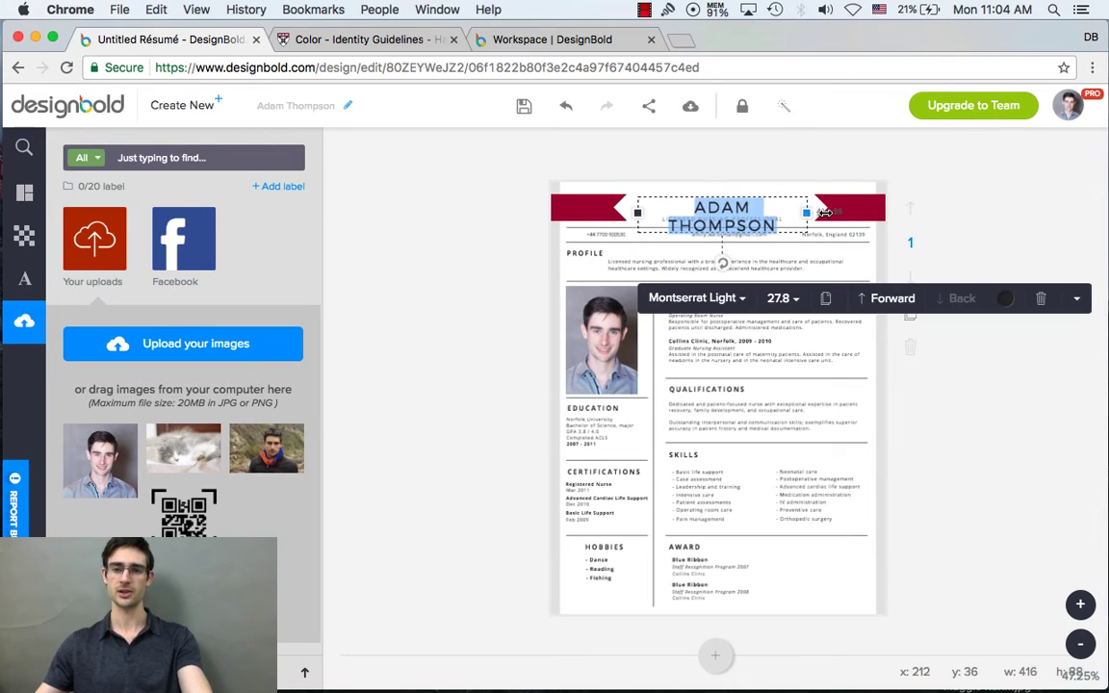
drag(825, 212, 731, 209)
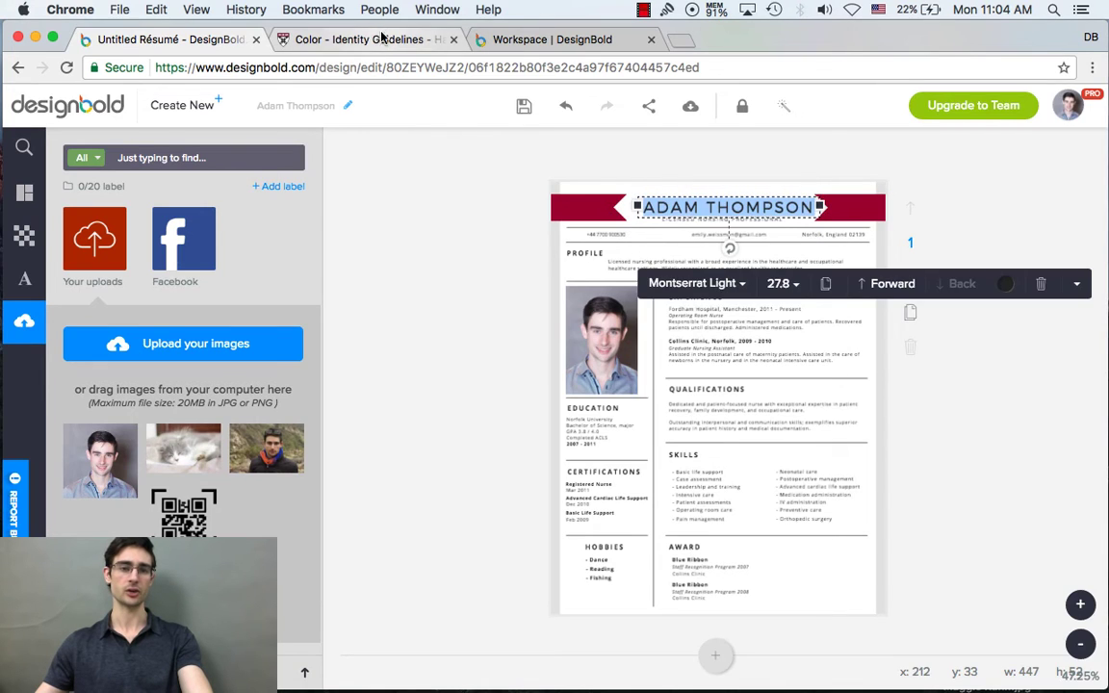
click(383, 37)
Step: Scroll the HBS Fonts page to read about Trade Gothic as the primary font
scroll(384, 161, up, 5)
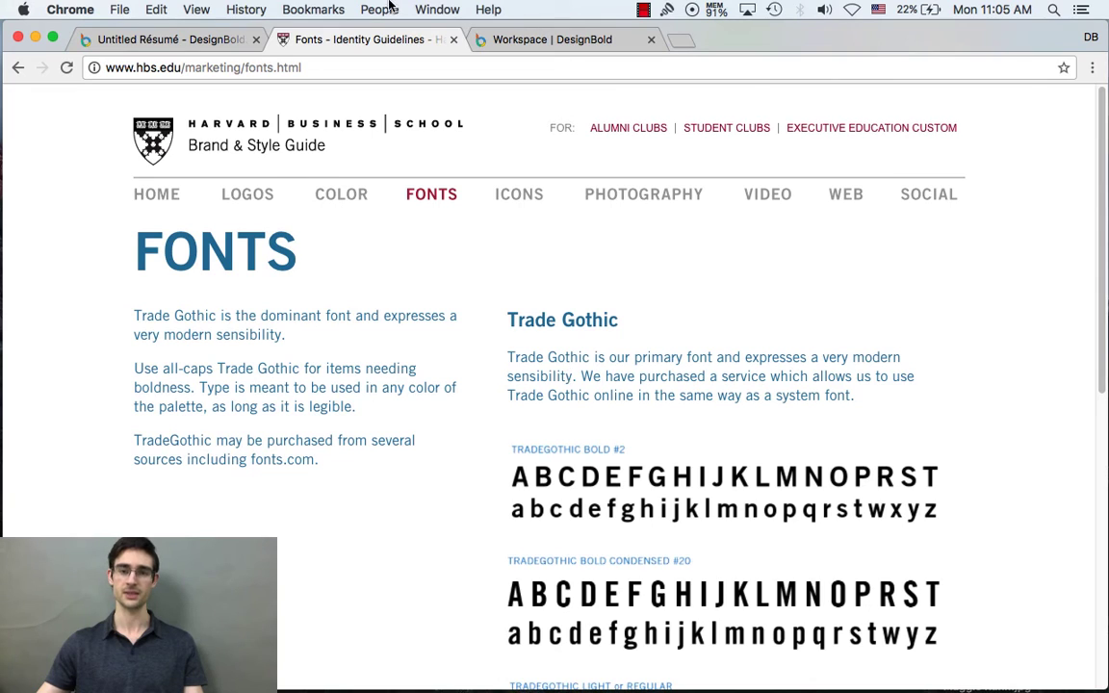
Step: Upload Trade Gothic LT.ttf from Downloads to My Fonts, confirming the usage-rights checkbox
click(560, 48)
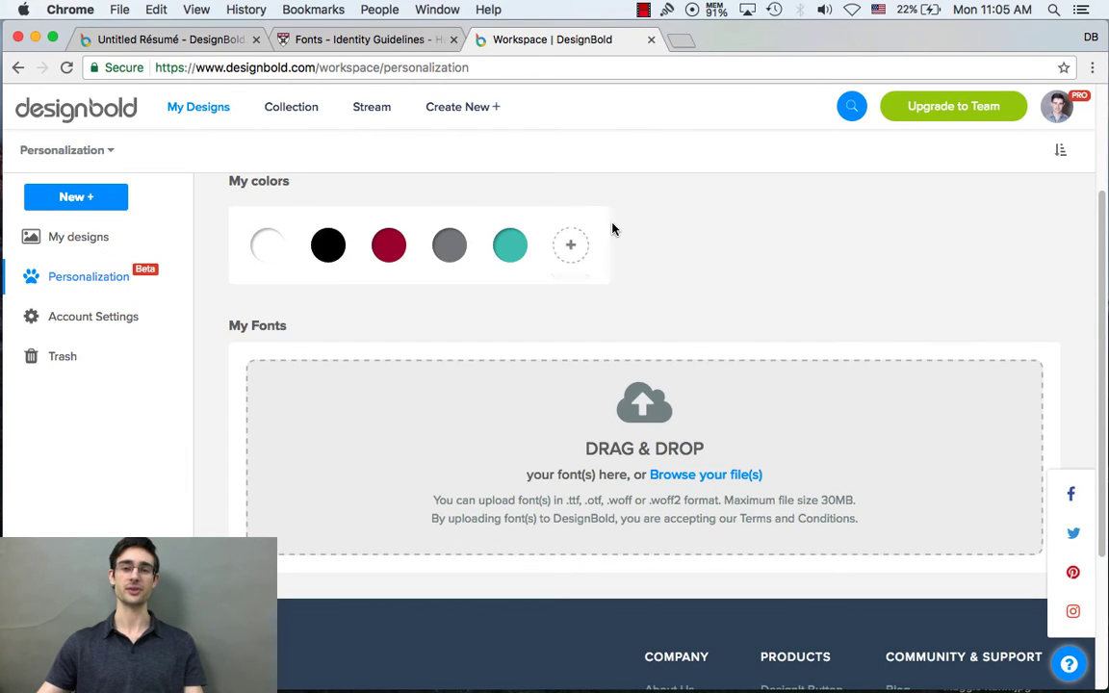
scroll(614, 221, down, 3)
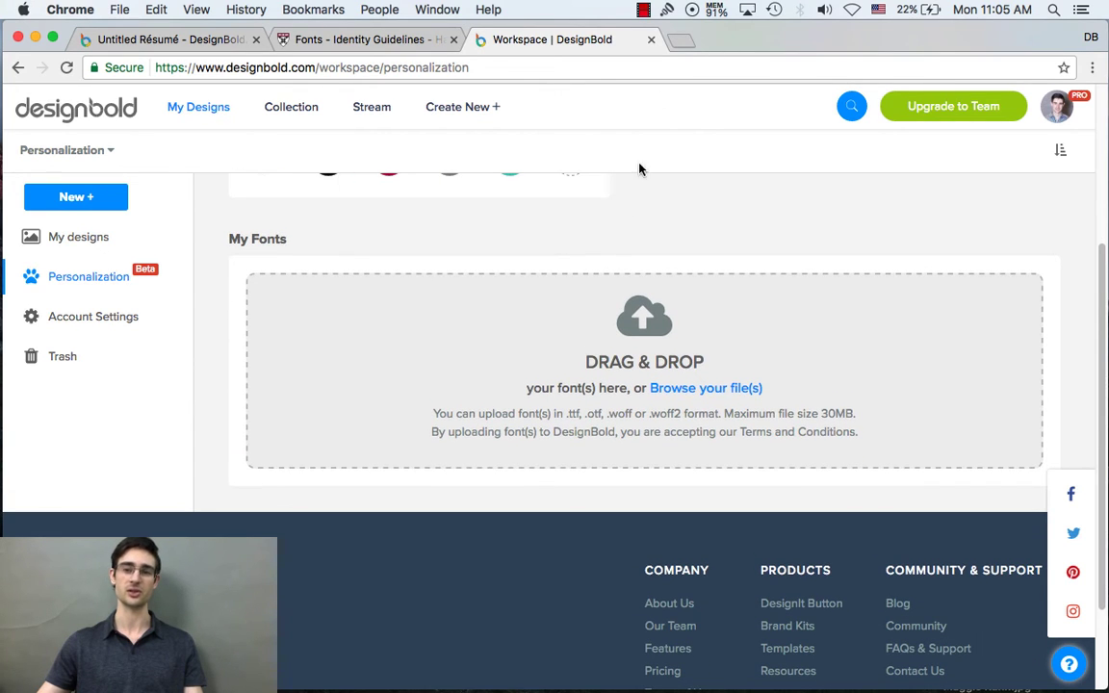
scroll(613, 222, down, 1)
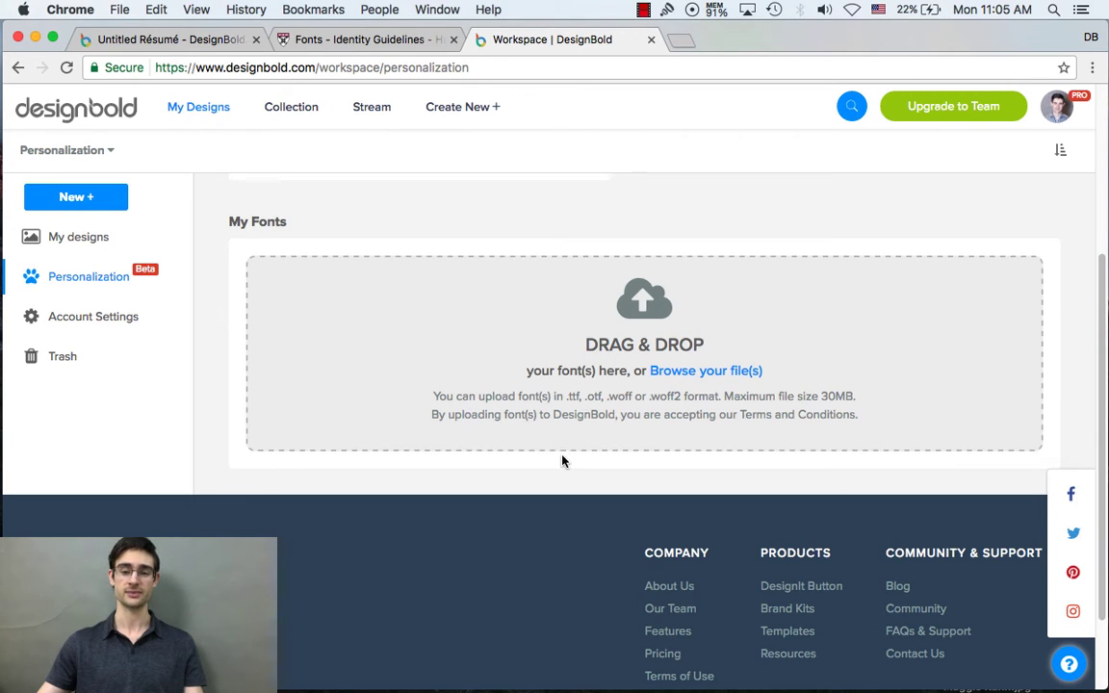
click(820, 670)
drag(823, 611, 393, 312)
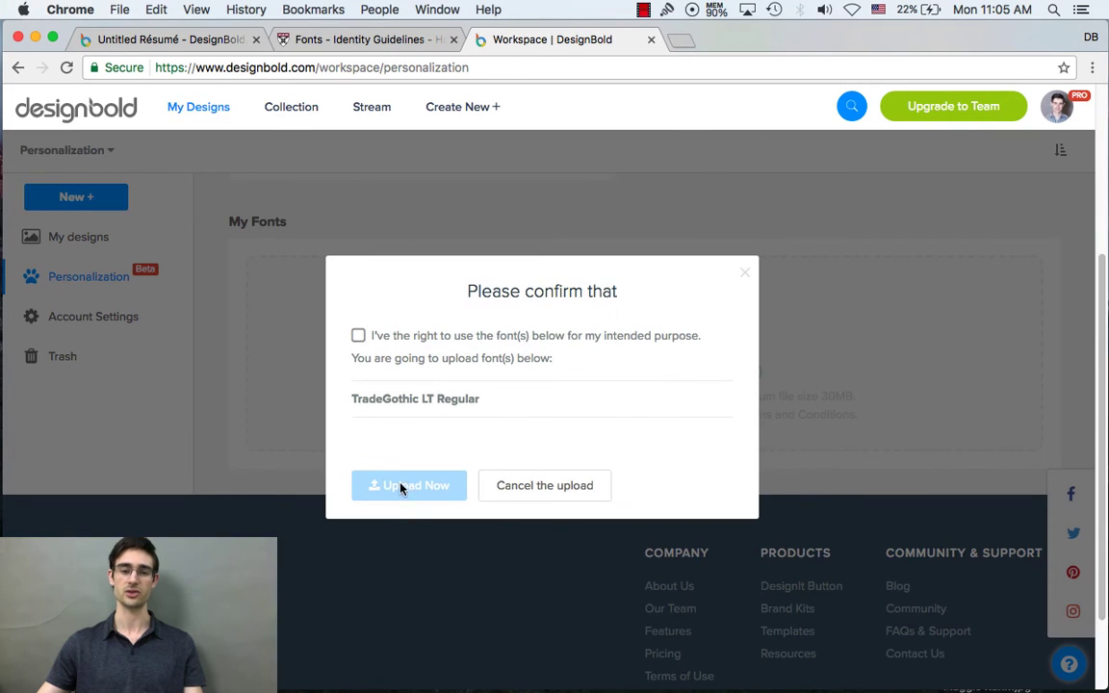
click(358, 335)
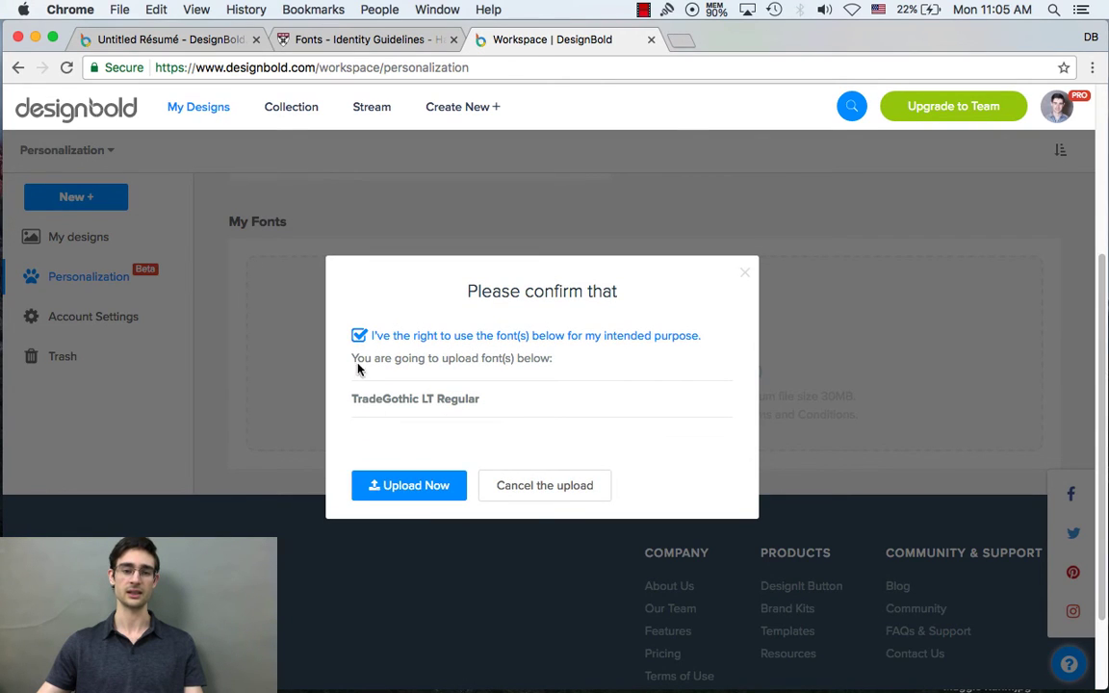
click(409, 487)
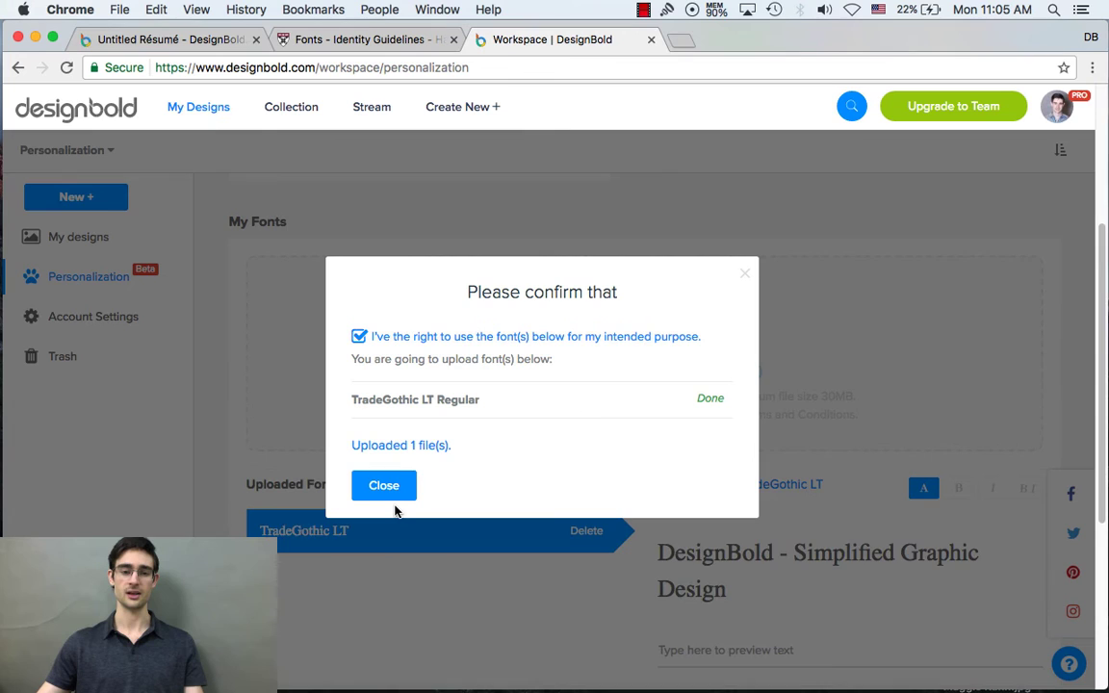
click(385, 487)
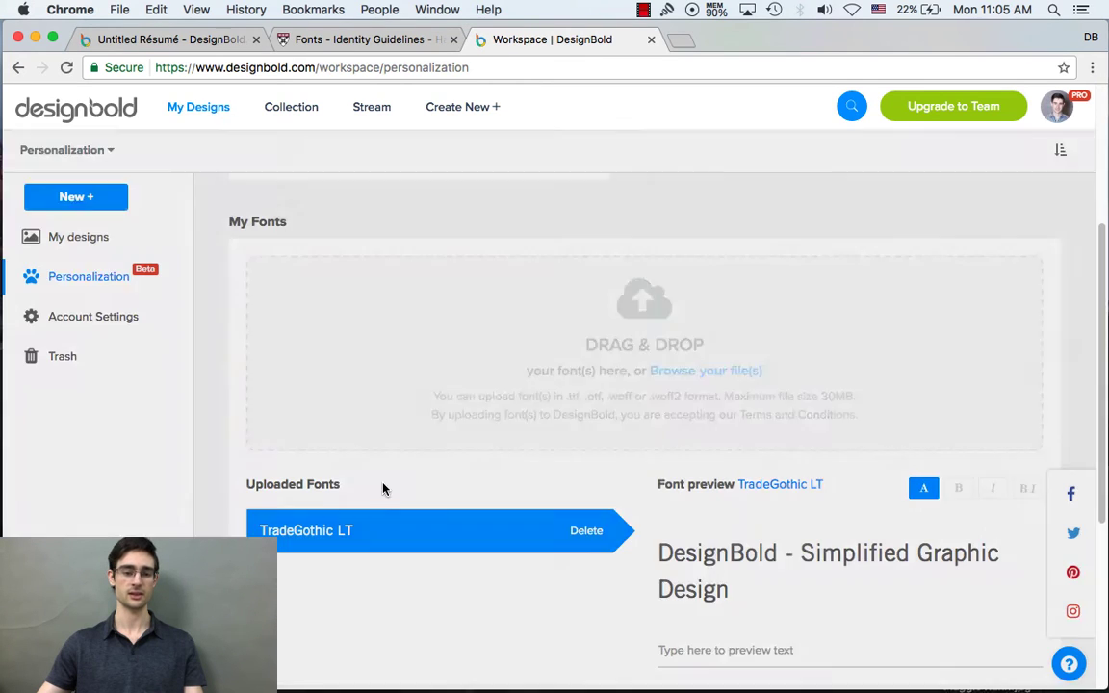
scroll(297, 408, down, 5)
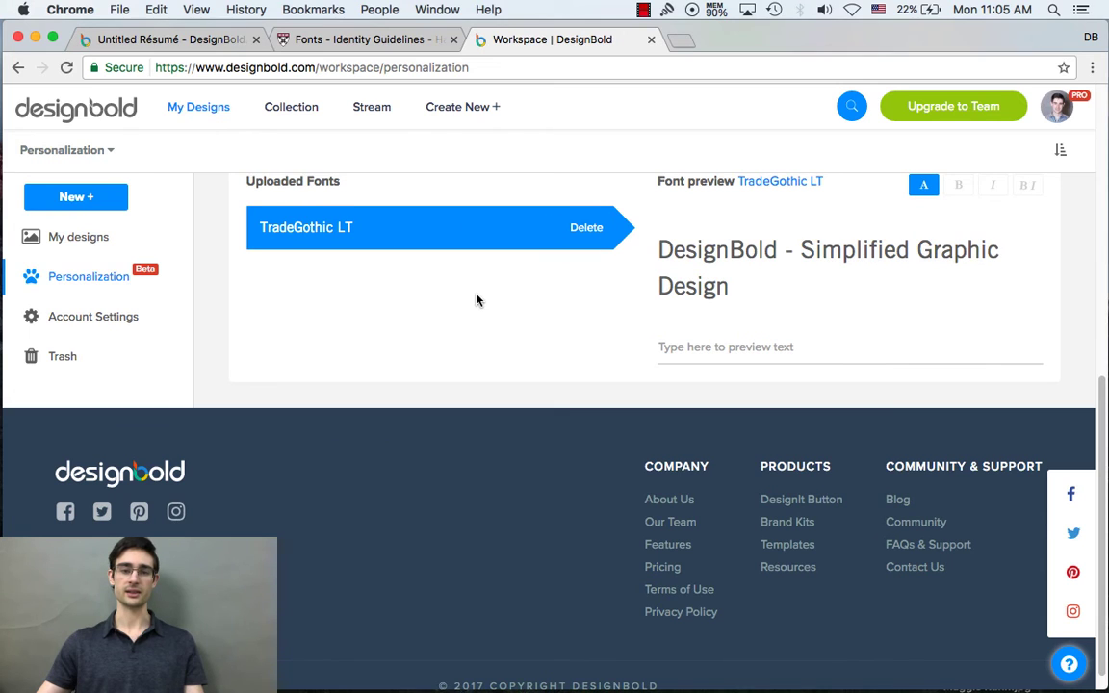
scroll(490, 318, up, 1)
scroll(530, 381, up, 6)
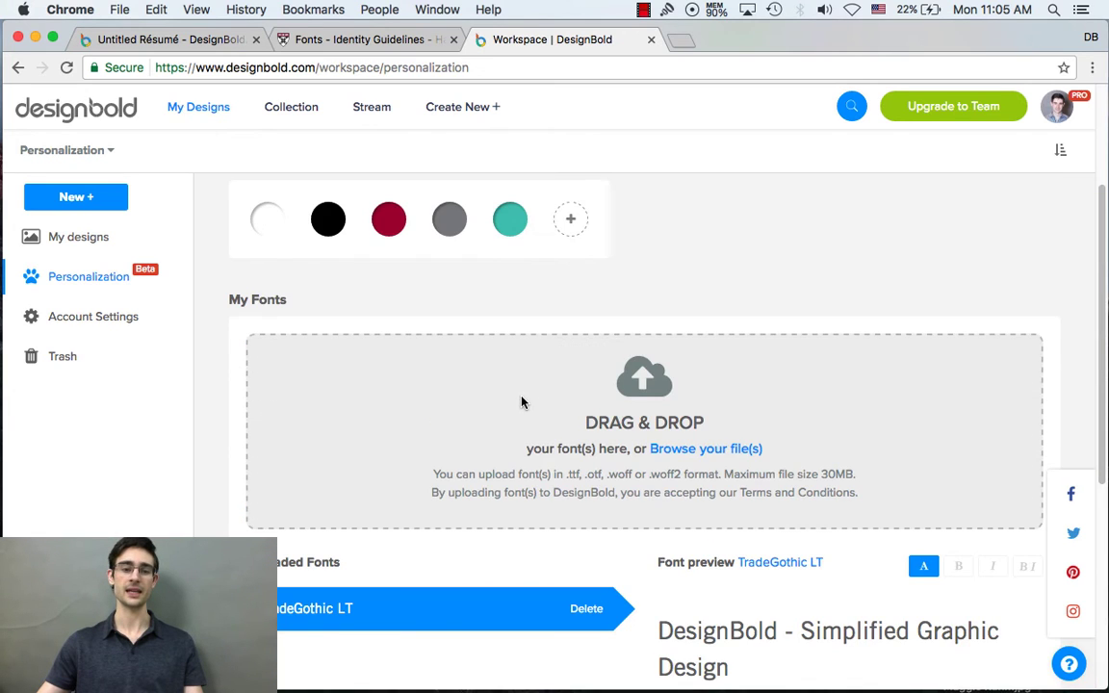
Step: Change the résumé name heading from Montserrat Light to the uploaded Trade Gothic LT font
click(144, 40)
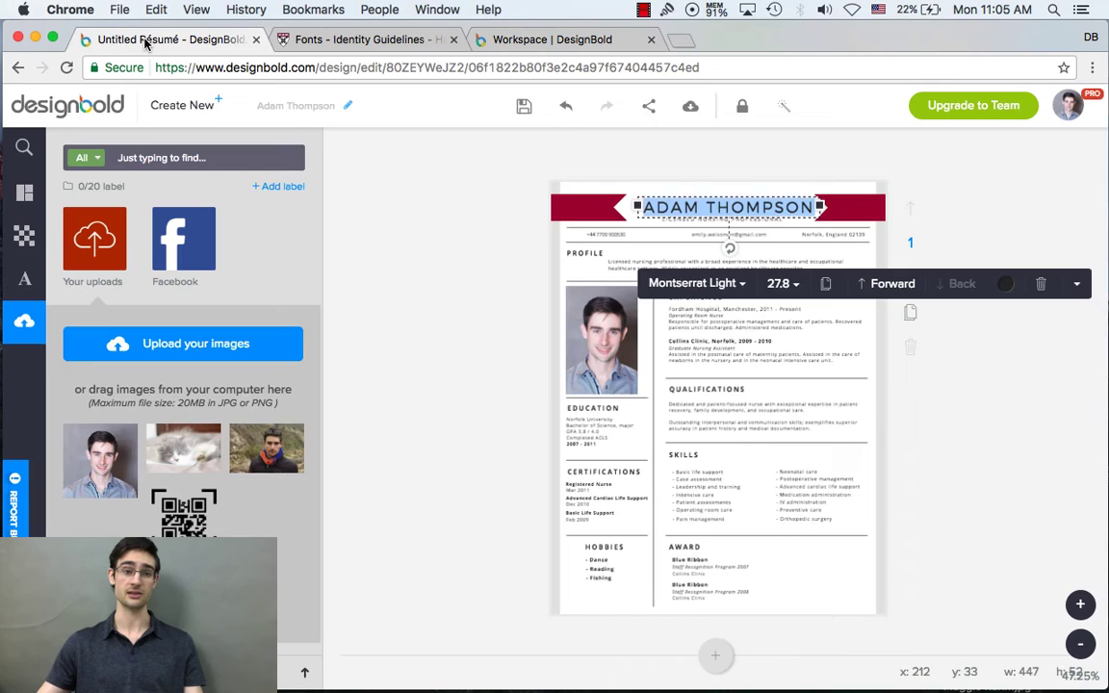
click(511, 280)
click(739, 216)
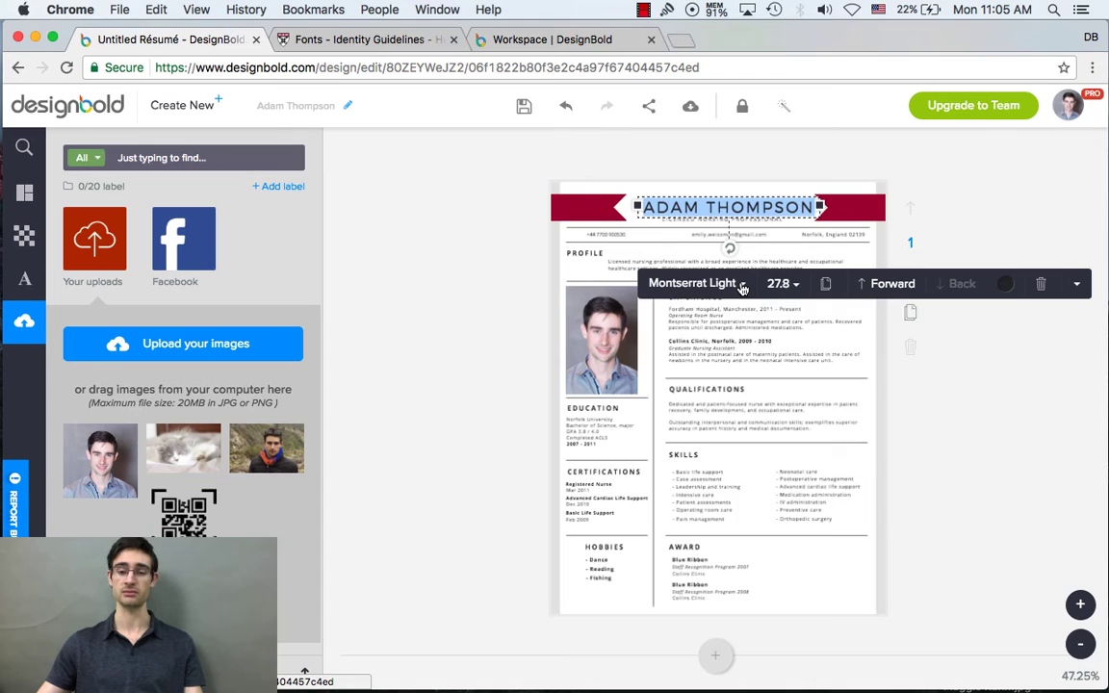
click(742, 286)
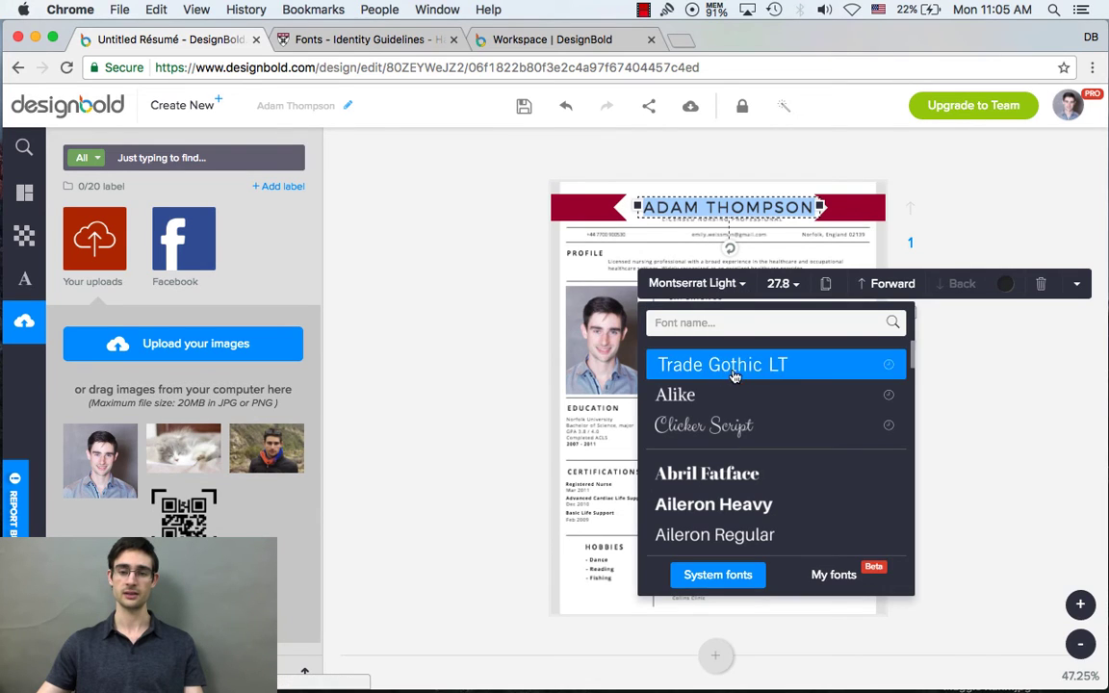
click(834, 576)
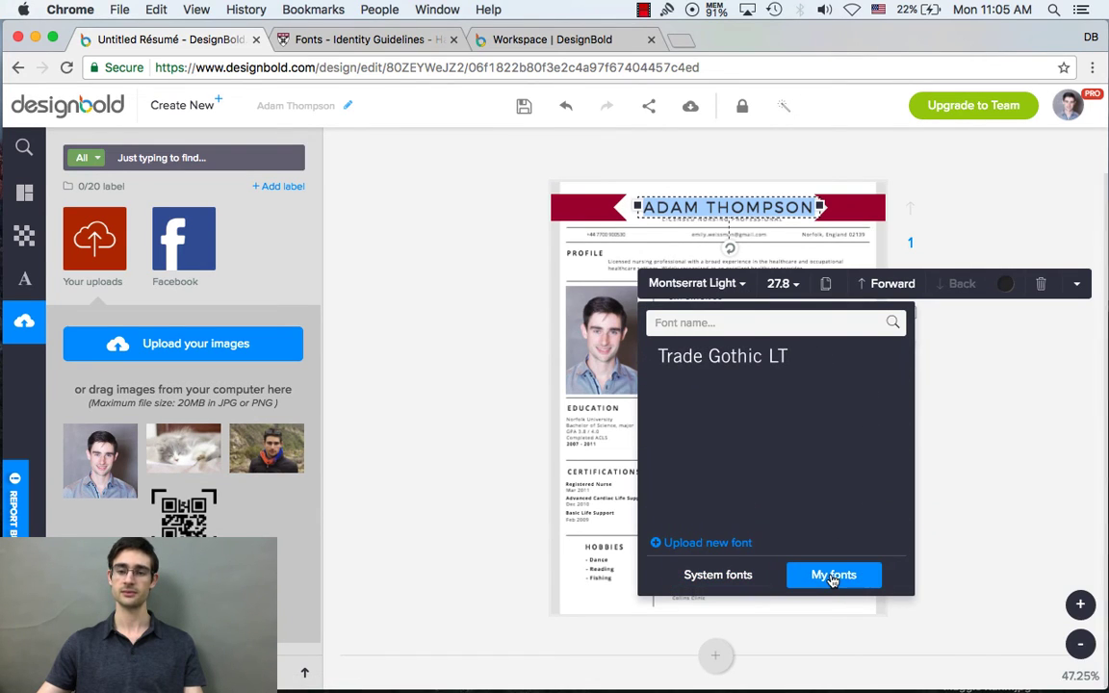
click(758, 362)
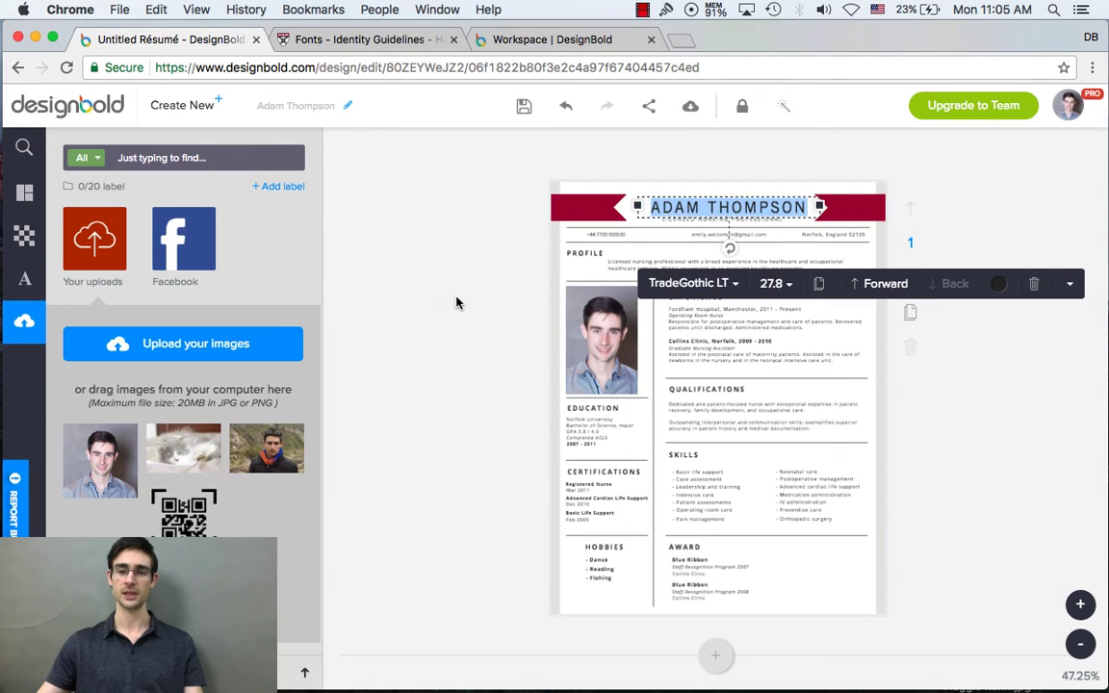
click(456, 304)
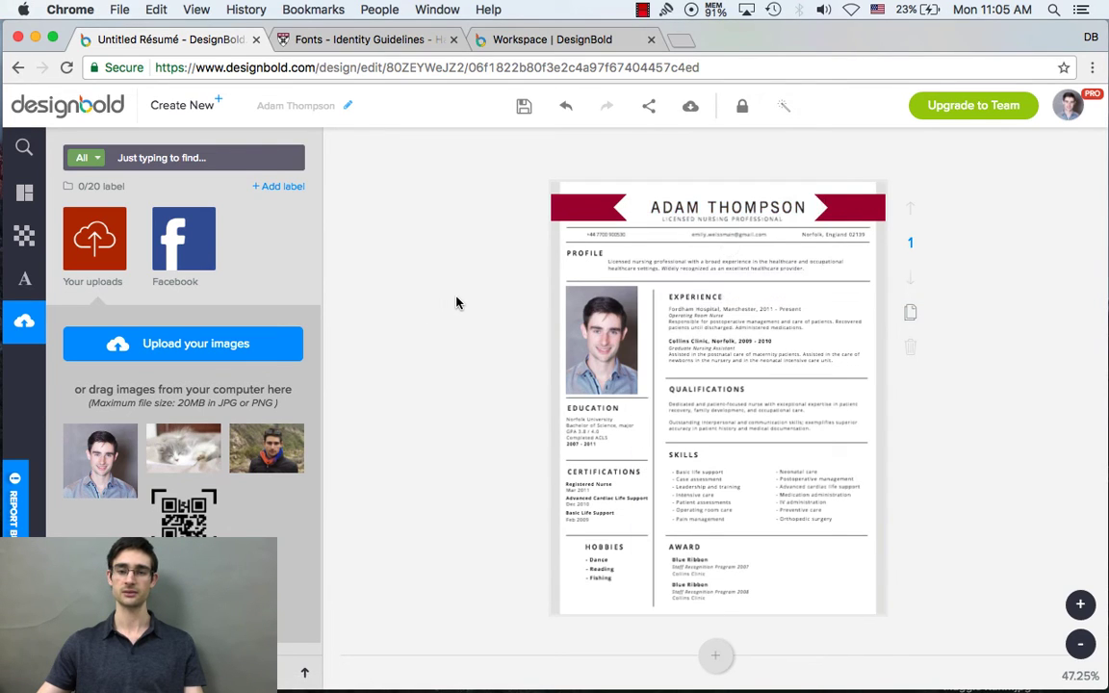
click(371, 40)
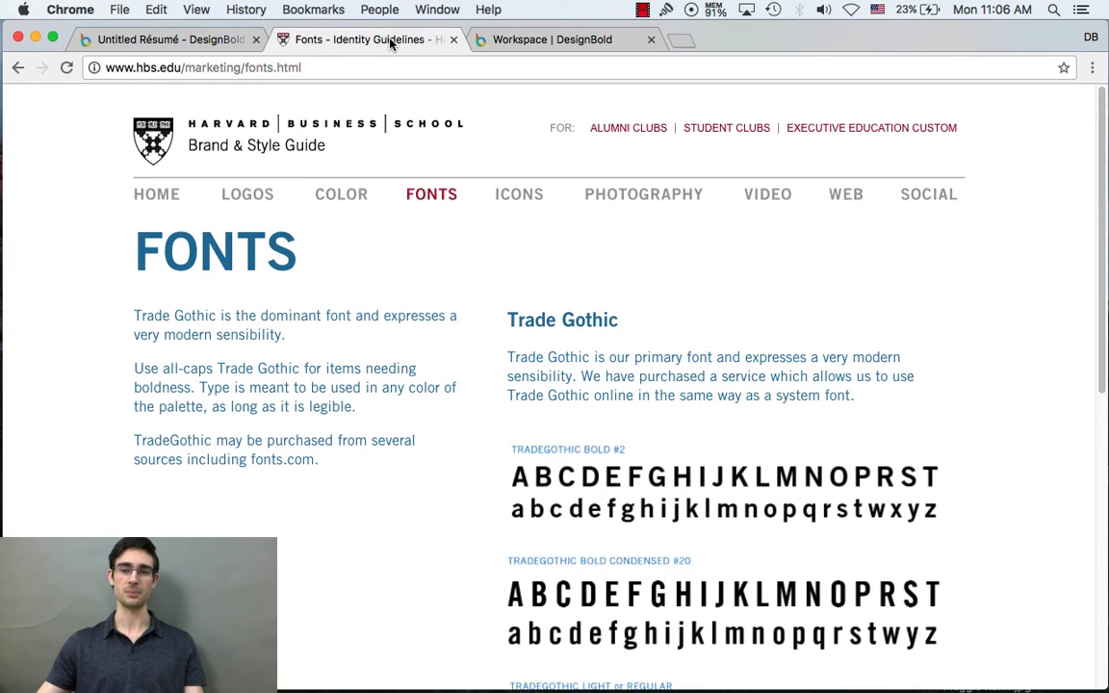
click(499, 42)
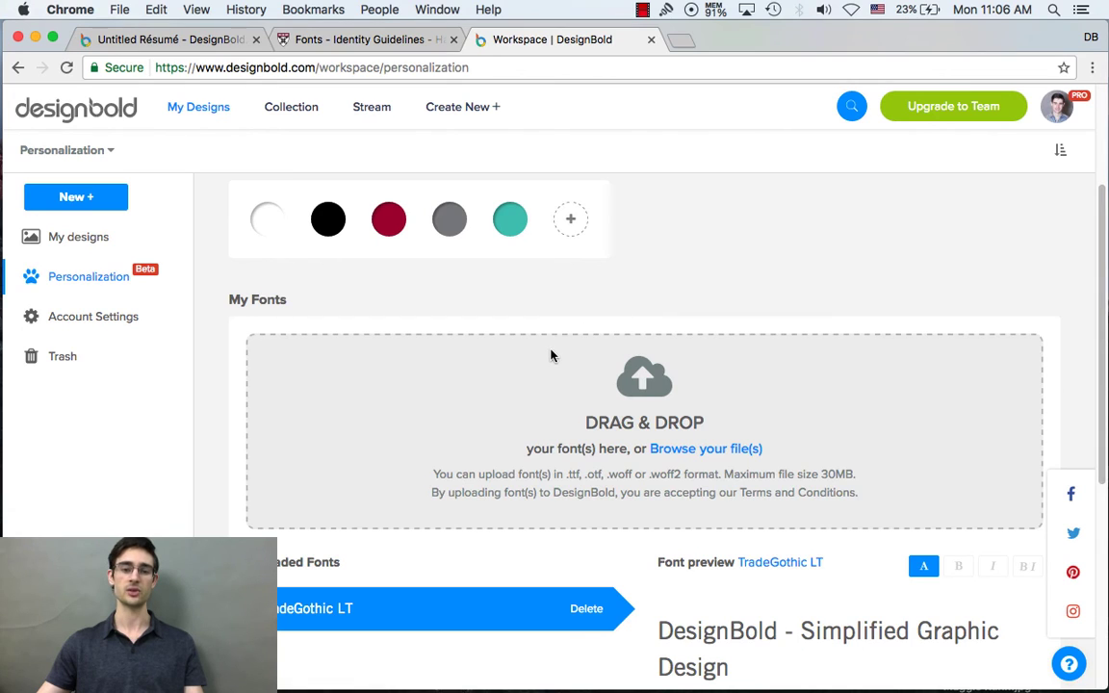
scroll(550, 356, down, 3)
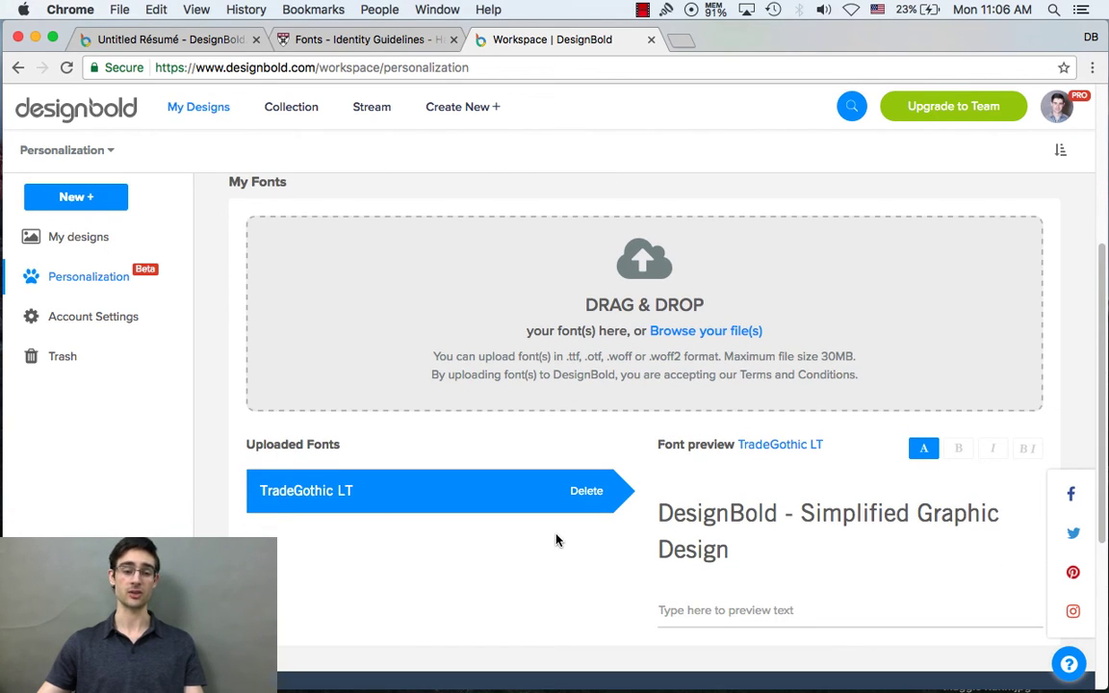
scroll(554, 540, down, 1)
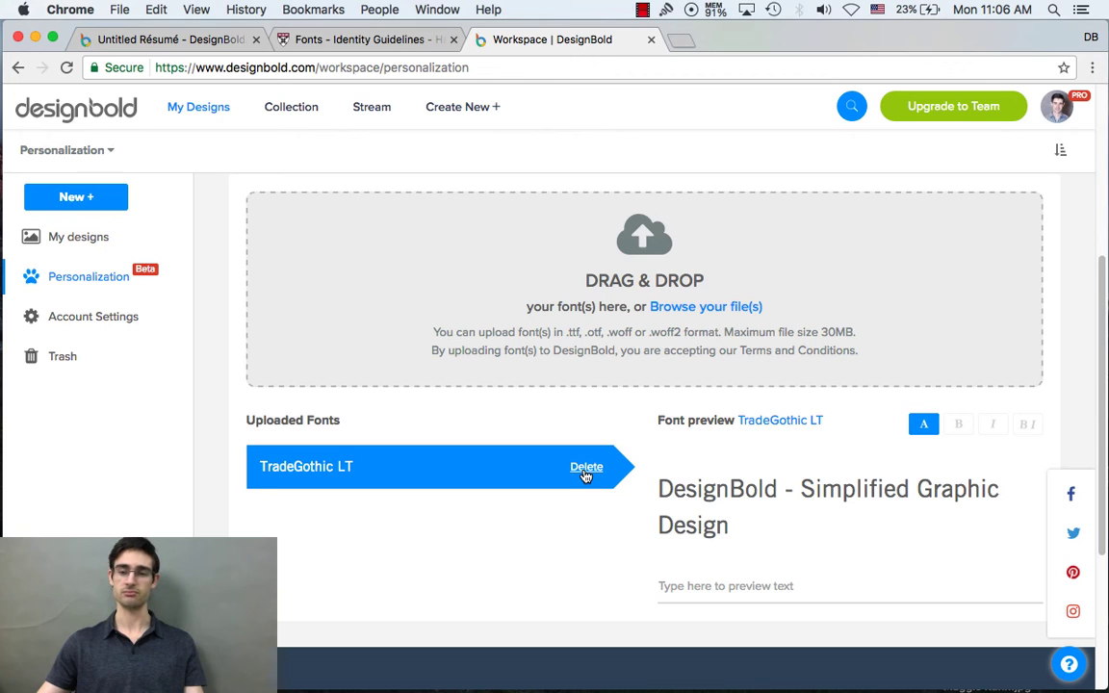
scroll(586, 558, up, 10)
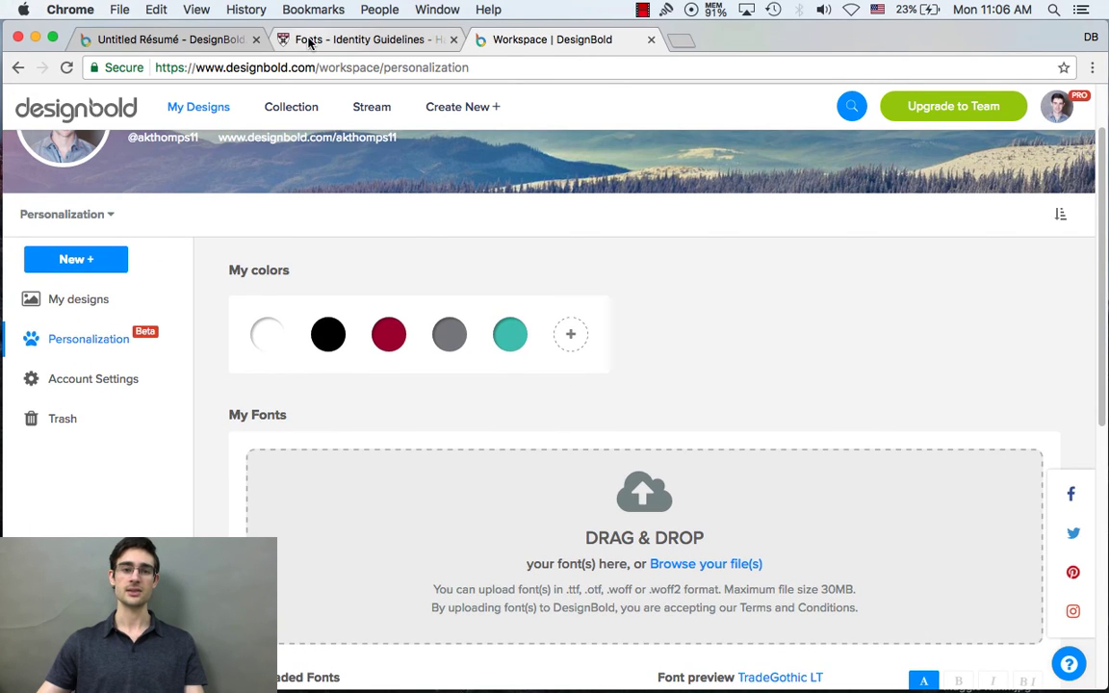
click(276, 37)
Step: Switch the PROFILE heading's font to Trade Gothic LT to match the name heading
click(152, 38)
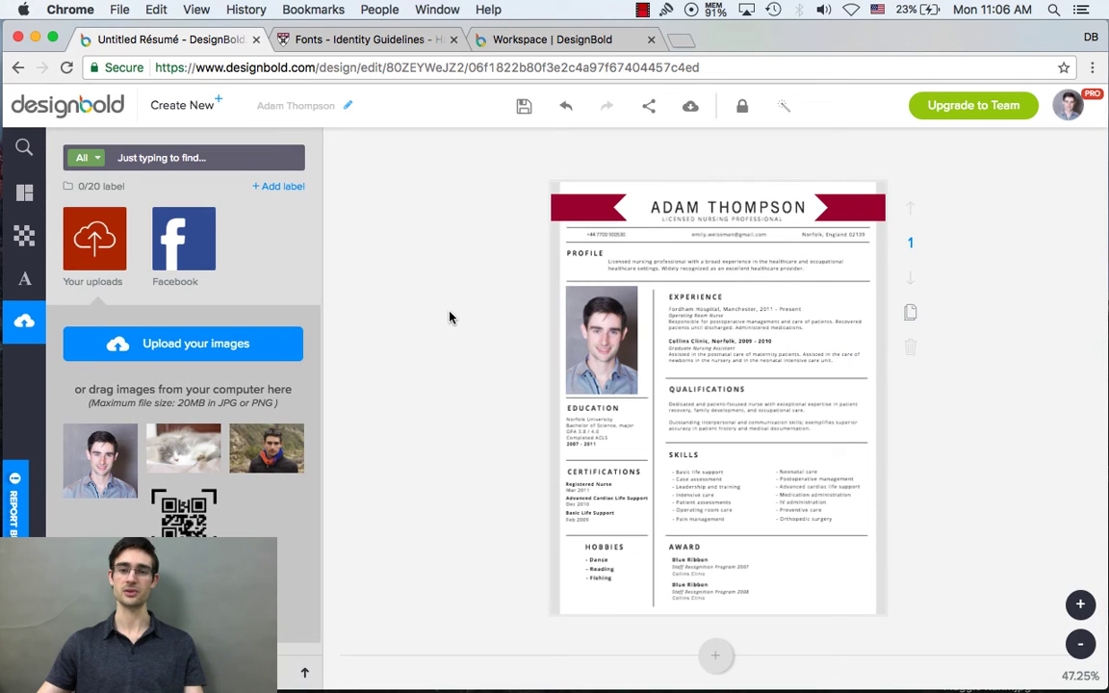
click(584, 253)
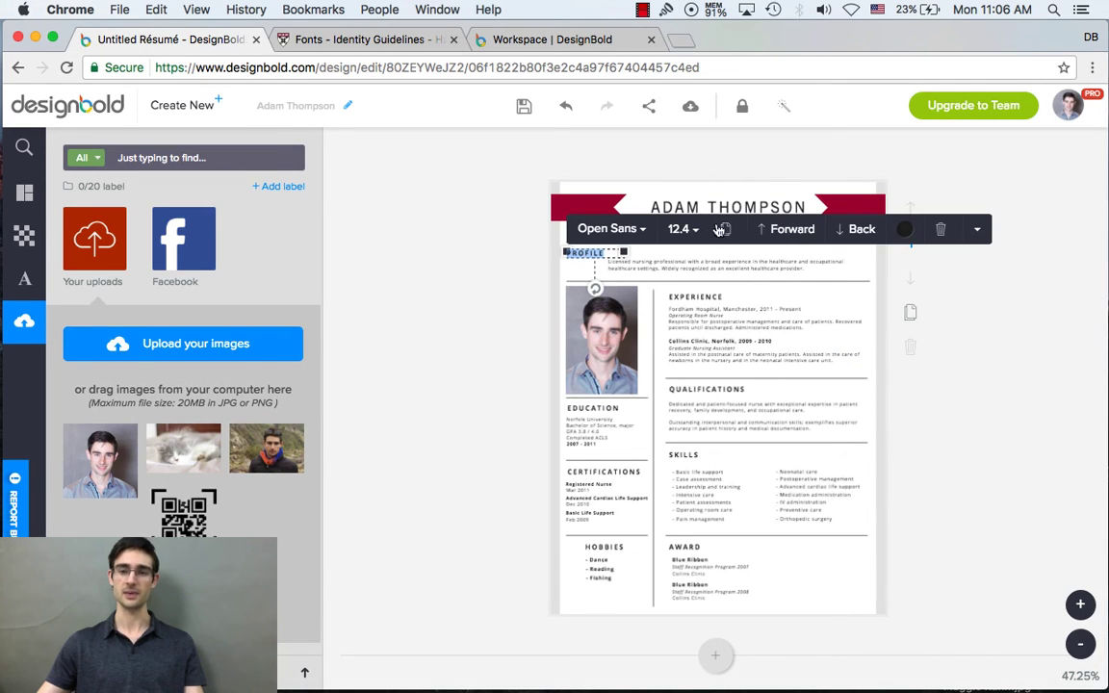
click(623, 229)
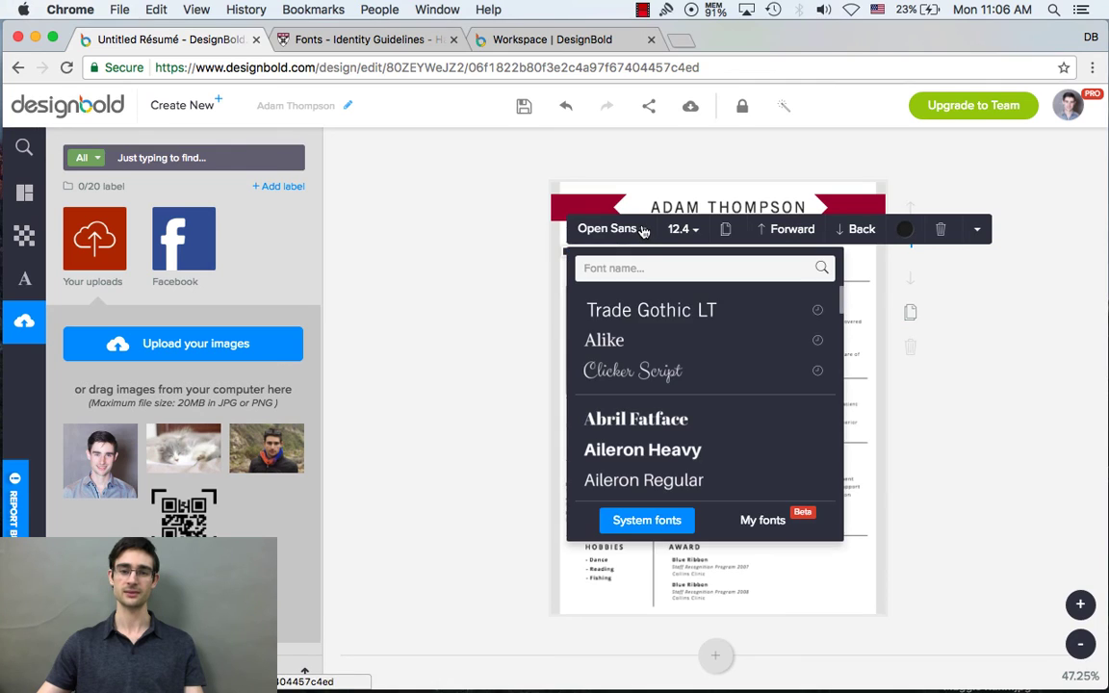
click(656, 312)
click(496, 329)
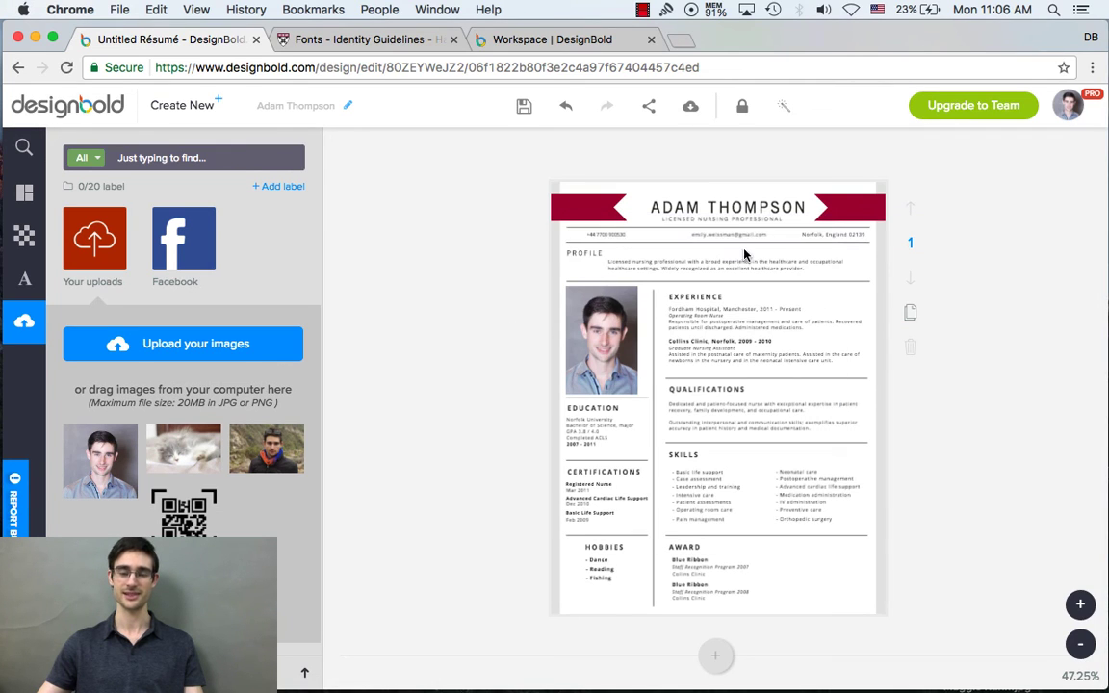